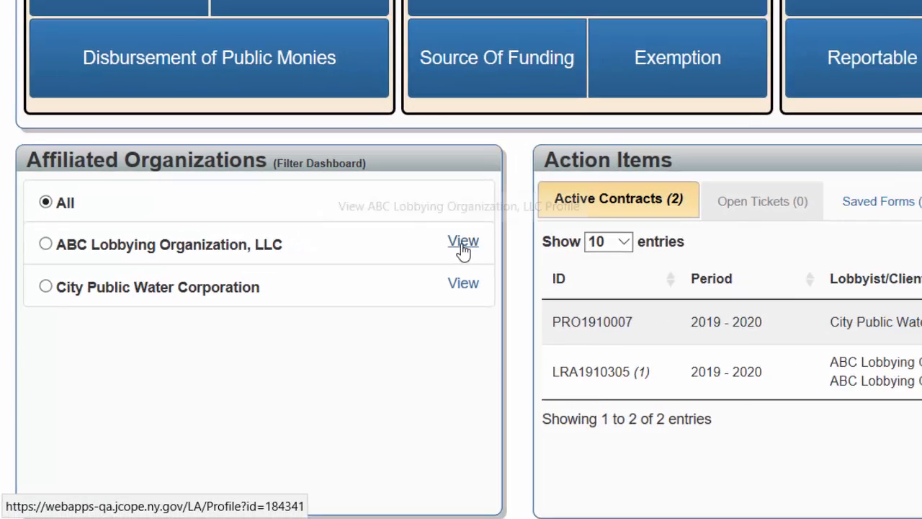
View the ABC Lobbying Organization, LLC profile, and filter the dashboard by that organization before restoring the filter to All.
{"action": "left_click", "coordinate": [532, 210]}
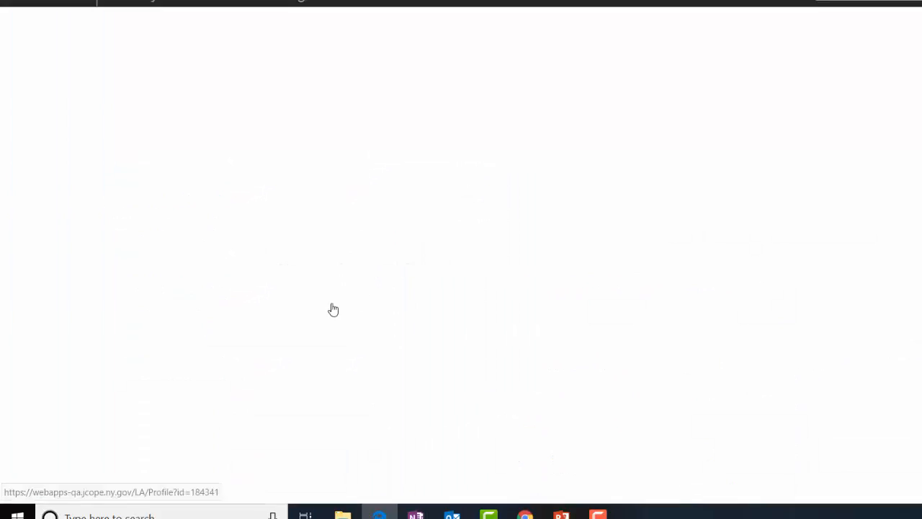
{"action": "left_click", "coordinate": [51, 75]}
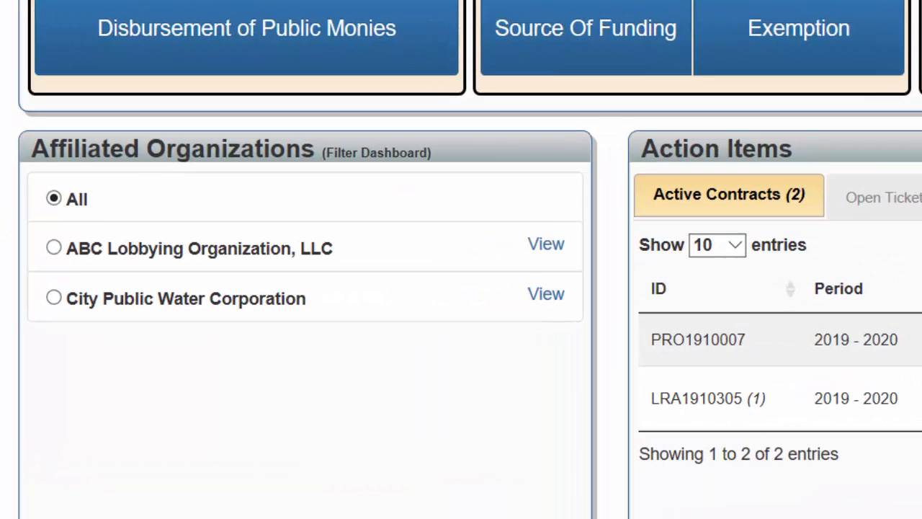
{"action": "left_click", "coordinate": [55, 247]}
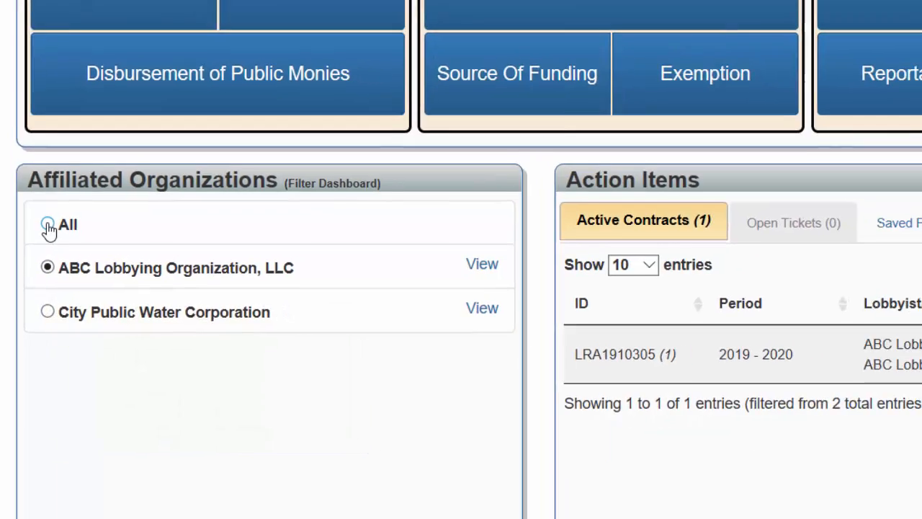
{"action": "left_click", "coordinate": [47, 226]}
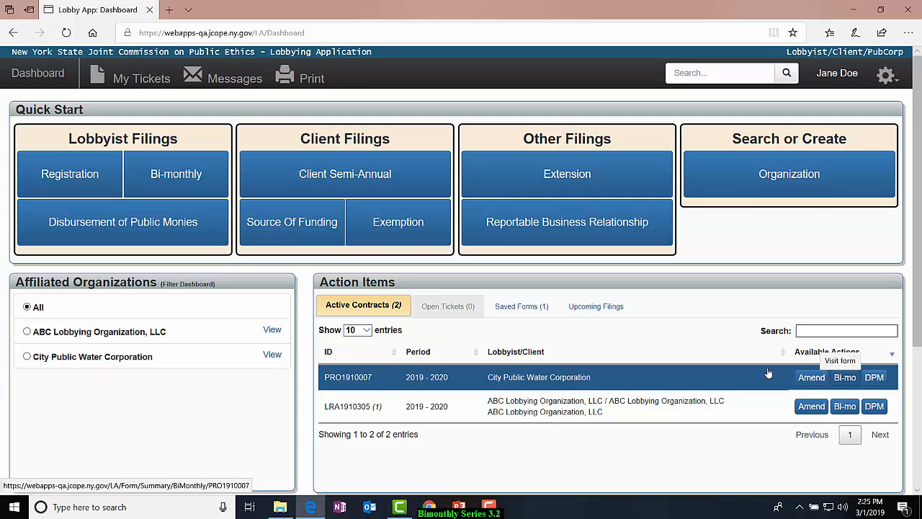
Start a bi-monthly filing for City Public Water Corporation for the 2019 January - February period.
{"action": "left_click", "coordinate": [172, 183]}
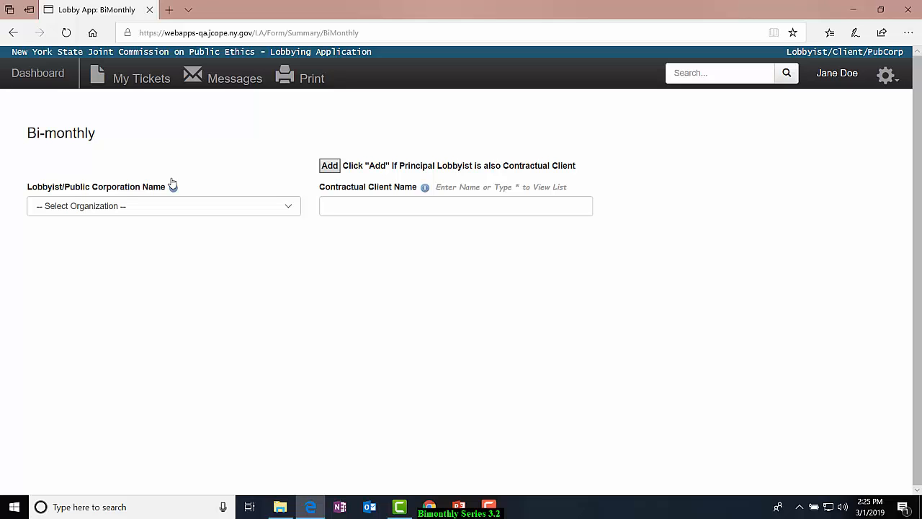
{"action": "left_click", "coordinate": [287, 210]}
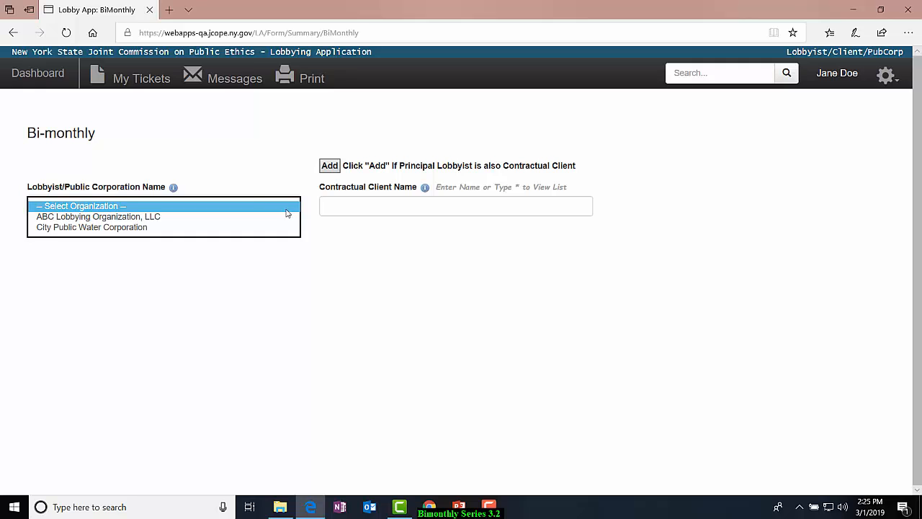
{"action": "left_click", "coordinate": [260, 227]}
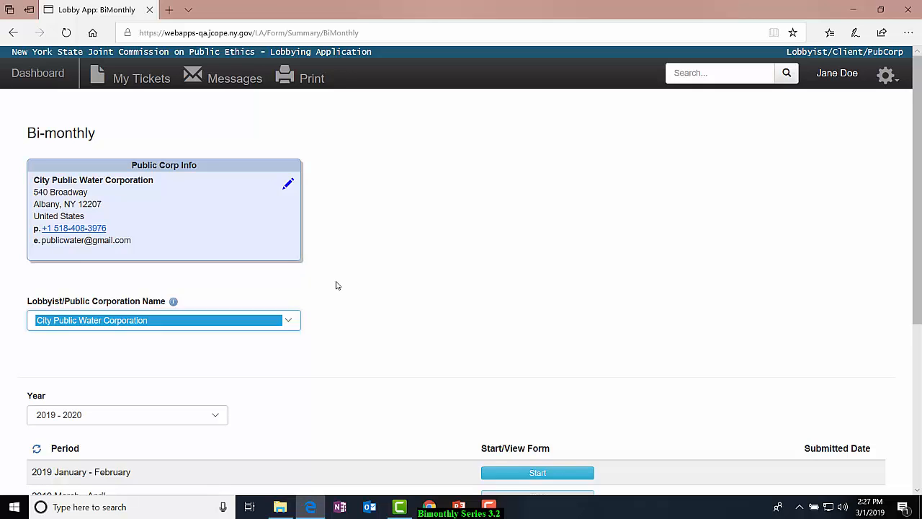
{"action": "scroll", "coordinate": [338, 288], "scroll_direction": "down", "scroll_amount": 3}
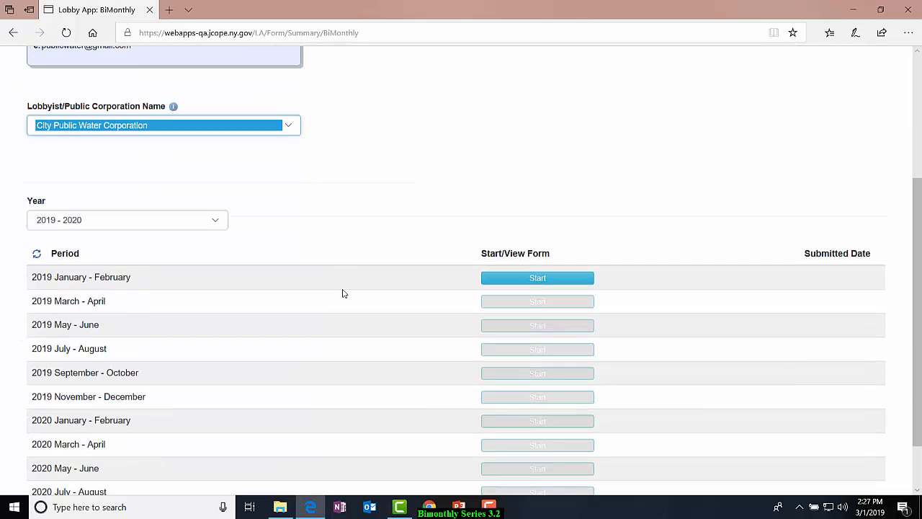
{"action": "left_click", "coordinate": [343, 294]}
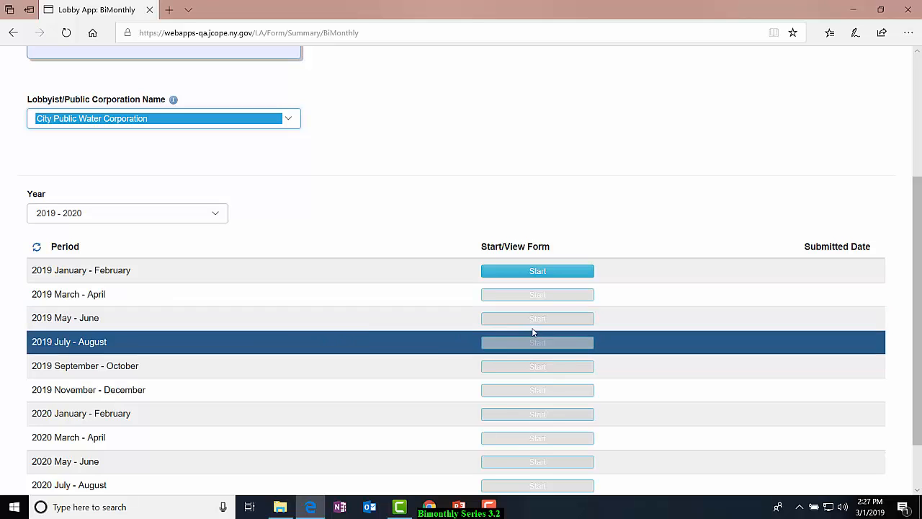
{"action": "left_click", "coordinate": [548, 273]}
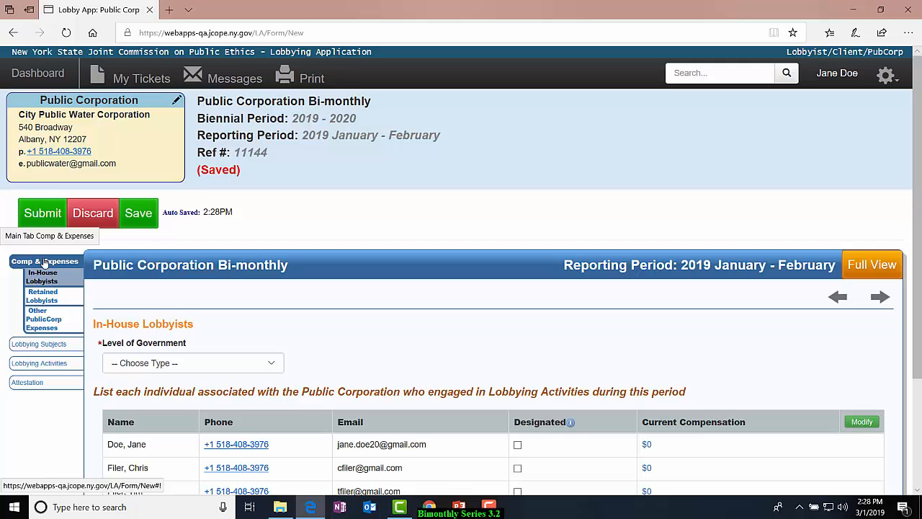
Set the In-House Lobbyists level of government to State/Municipal (Both).
{"action": "scroll", "coordinate": [105, 459], "scroll_direction": "down", "scroll_amount": 2}
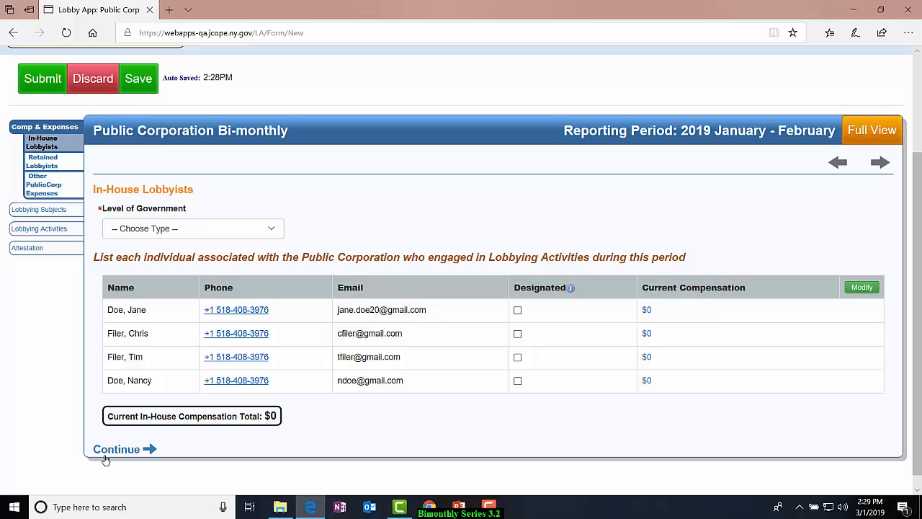
{"action": "scroll", "coordinate": [105, 459], "scroll_direction": "up", "scroll_amount": 2}
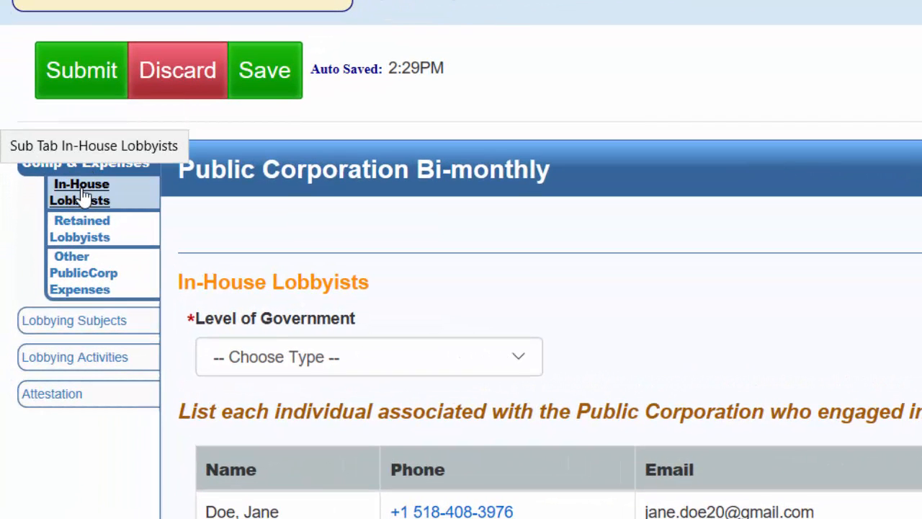
{"action": "left_click", "coordinate": [521, 362]}
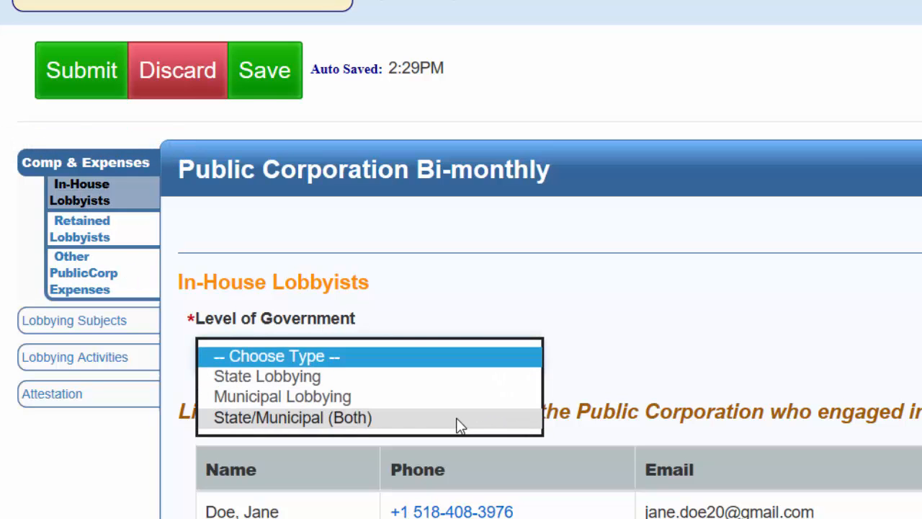
{"action": "left_click", "coordinate": [457, 425]}
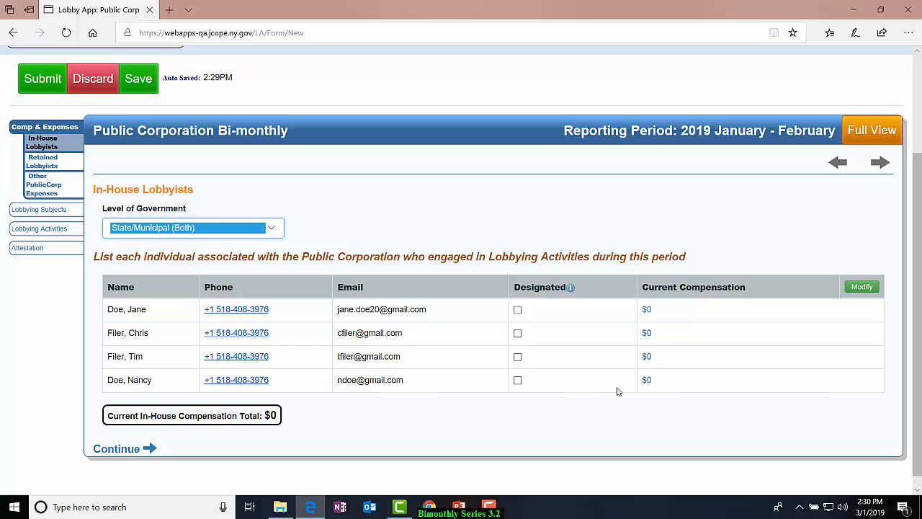
Set the current compensation of the first listed in-house lobbyist to 500 and save it.
{"action": "left_click", "coordinate": [646, 309]}
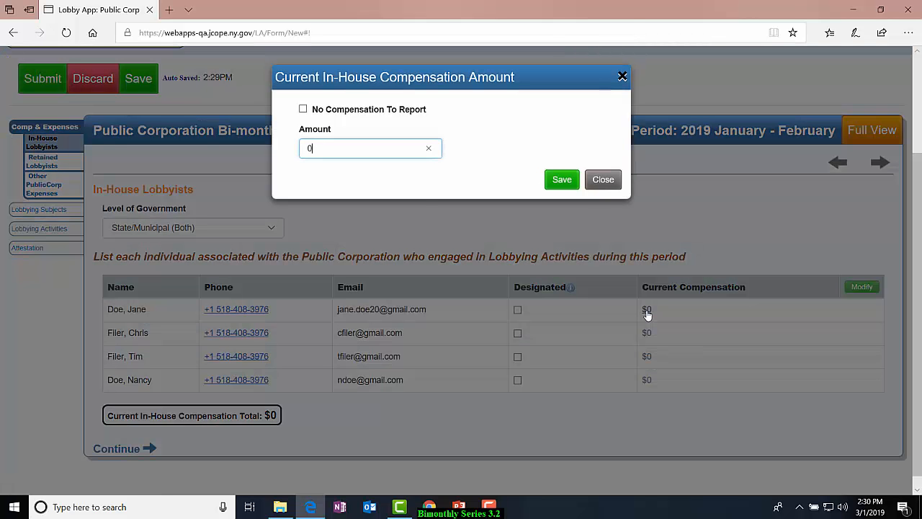
{"action": "left_click", "coordinate": [303, 109]}
{"action": "left_click", "coordinate": [303, 109]}
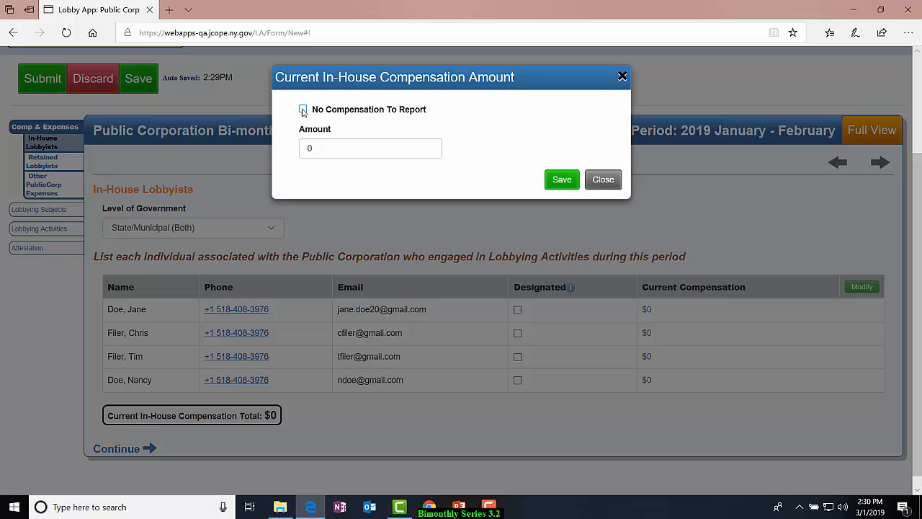
{"action": "left_click", "coordinate": [338, 151]}
{"action": "key", "text": "BackSpace"}
{"action": "type", "text": "500"}
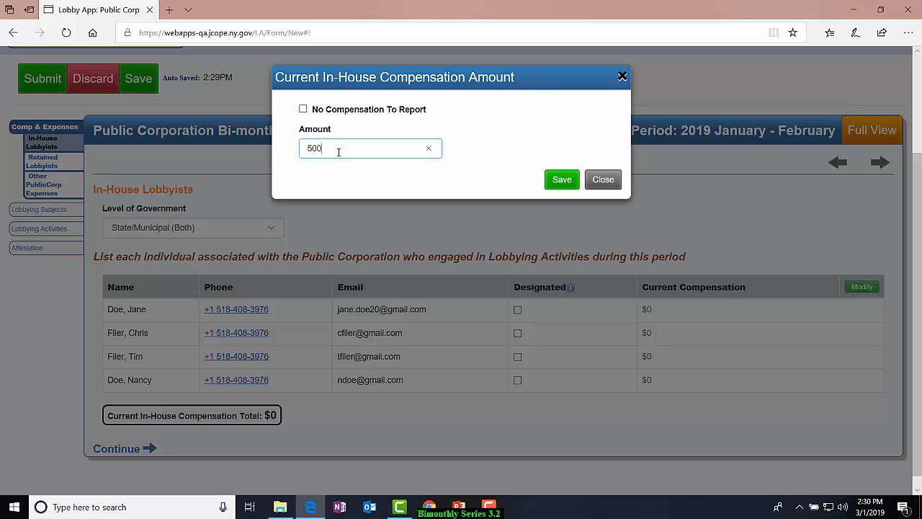
{"action": "left_click", "coordinate": [554, 182]}
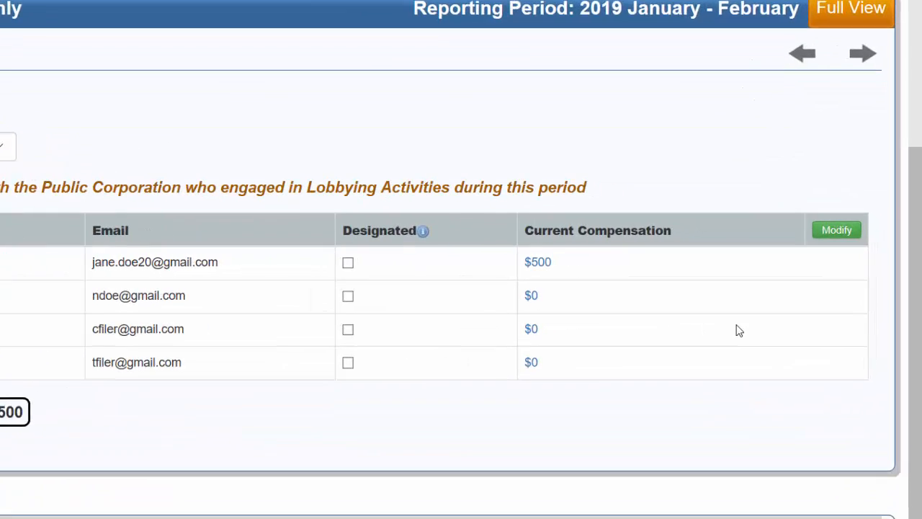
Begin a new individual in-house lobbyist record and fill in the last name, first name, email and business phone.
{"action": "left_click", "coordinate": [846, 229]}
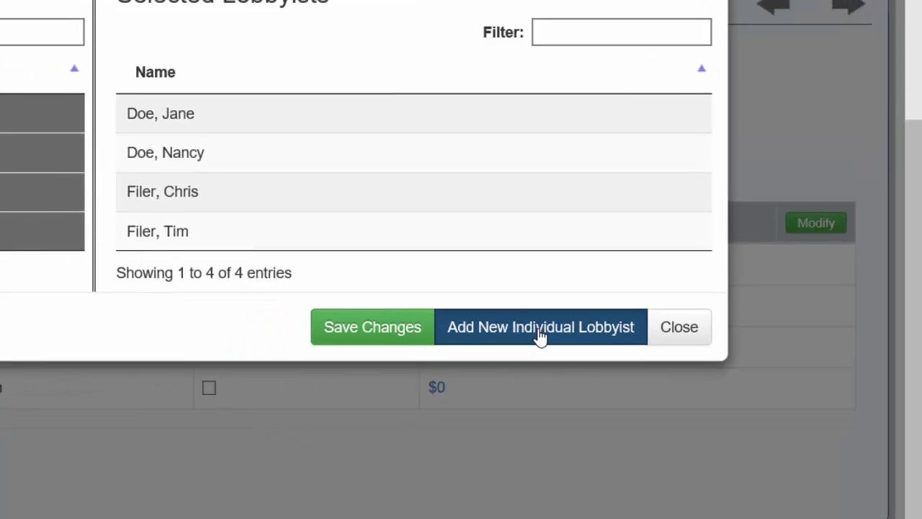
{"action": "left_click", "coordinate": [455, 346]}
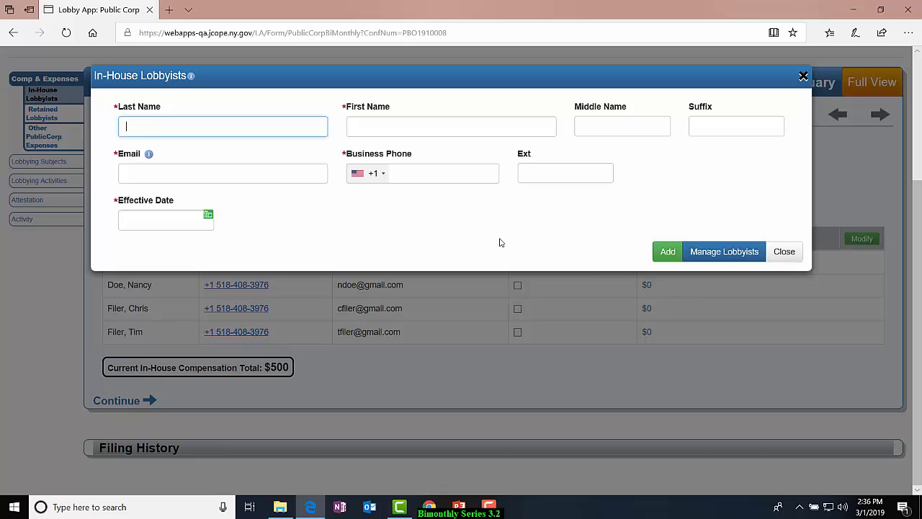
{"action": "type", "text": "Doe"}
{"action": "key", "text": "Tab"}
{"action": "type", "text": "Jane"}
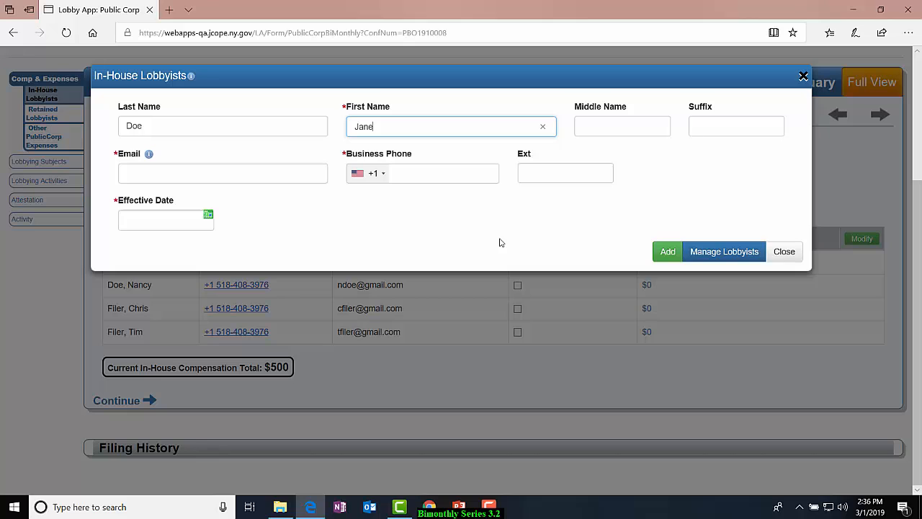
{"action": "key", "text": "Tab"}
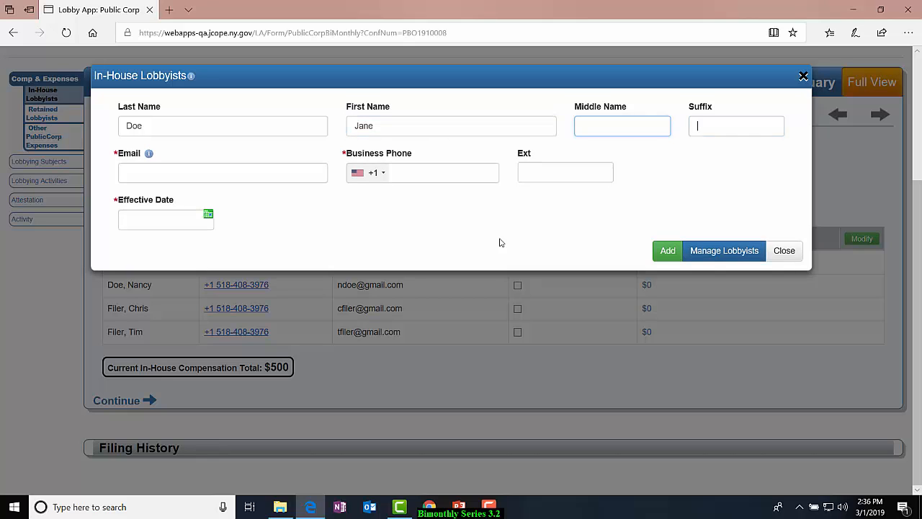
{"action": "key", "text": "Tab"}
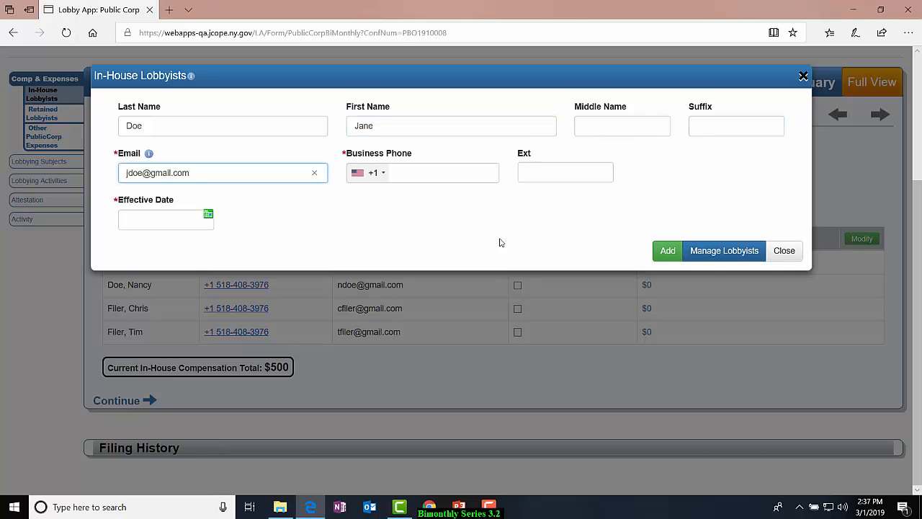
{"action": "key", "text": "Tab"}
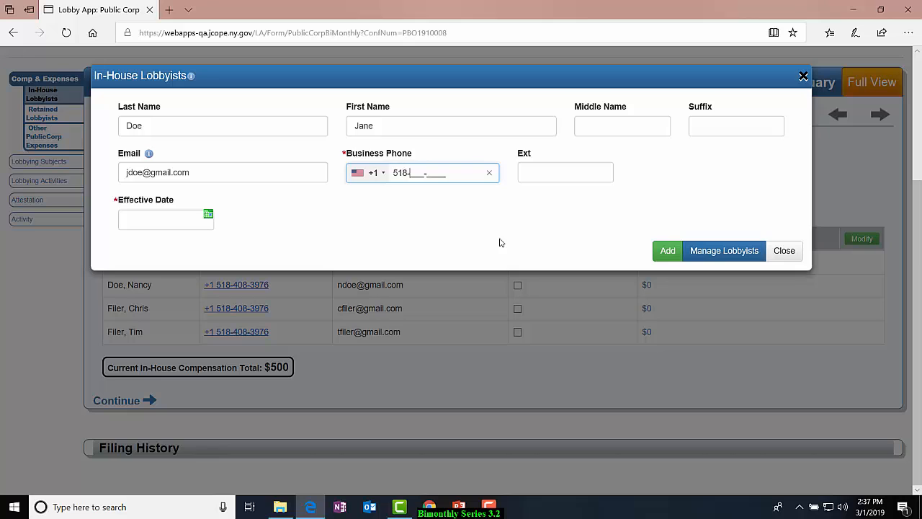
Replace the new lobbyist's first name and change the email address to match it.
{"action": "left_click", "coordinate": [445, 124]}
{"action": "key", "text": "BackSpace"}
{"action": "key", "text": "BackSpace"}
{"action": "key", "text": "BackSpace"}
{"action": "key", "text": "BackSpace"}
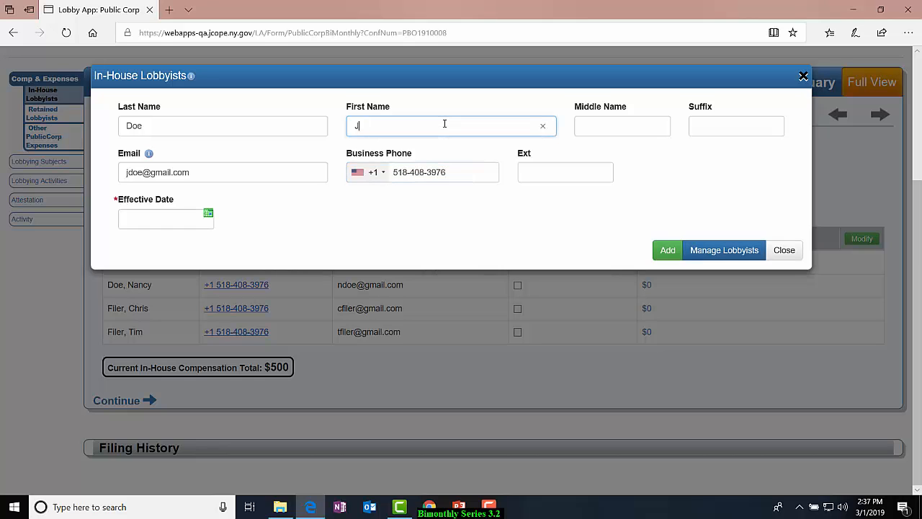
{"action": "type", "text": "Andrew"}
{"action": "left_click", "coordinate": [130, 173]}
{"action": "key", "text": "BackSpace"}
{"action": "type", "text": "and"}
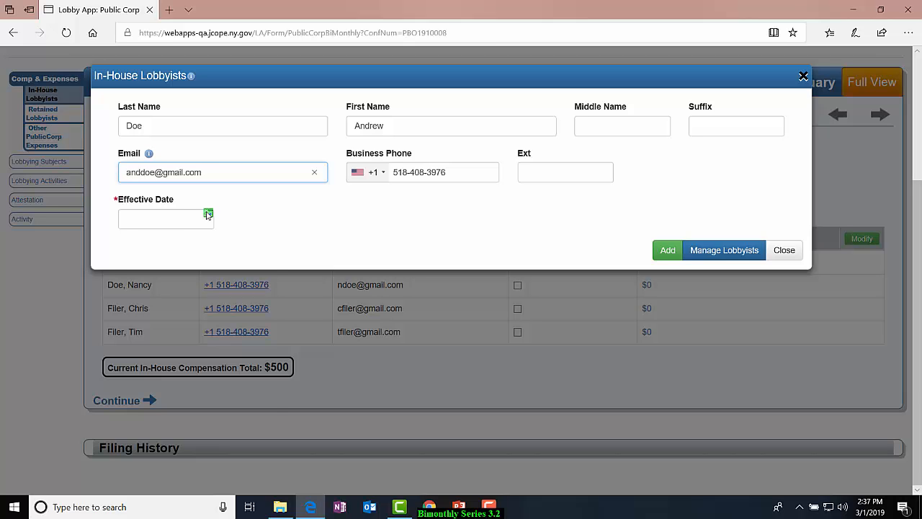
Set the new lobbyist's effective date to 02/08/2019.
{"action": "left_click", "coordinate": [191, 221]}
{"action": "left_click", "coordinate": [171, 242]}
{"action": "left_click", "coordinate": [159, 231]}
{"action": "left_click", "coordinate": [246, 311]}
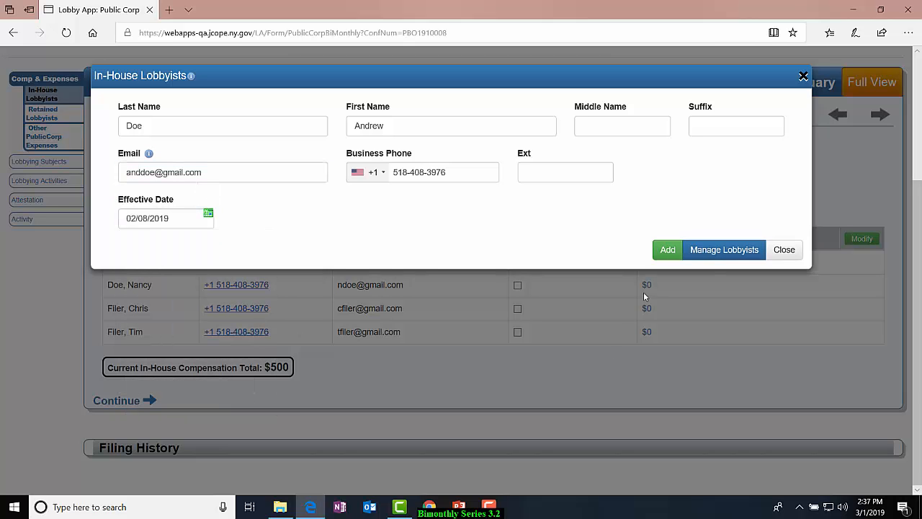
Add the new lobbyist as matching none of the existing entries and save the selected lobbyists list.
{"action": "left_click", "coordinate": [668, 251]}
{"action": "left_click", "coordinate": [667, 250]}
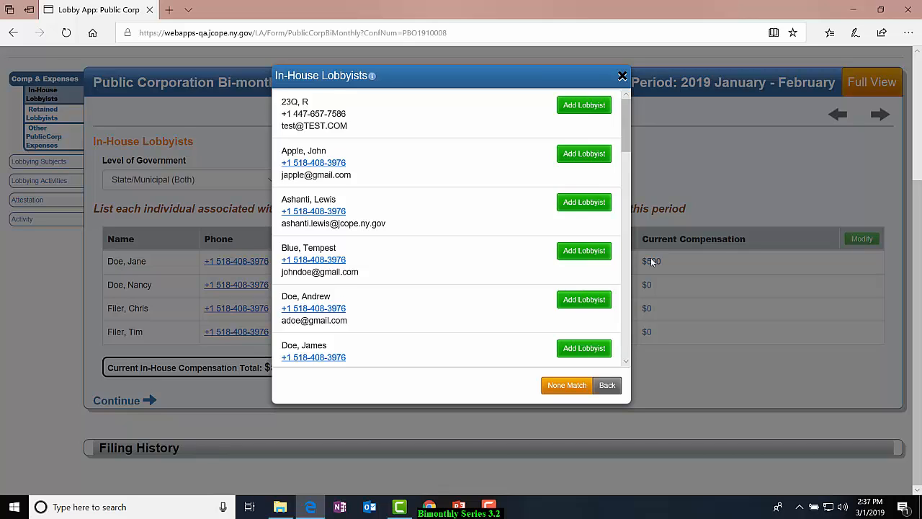
{"action": "left_click", "coordinate": [548, 389]}
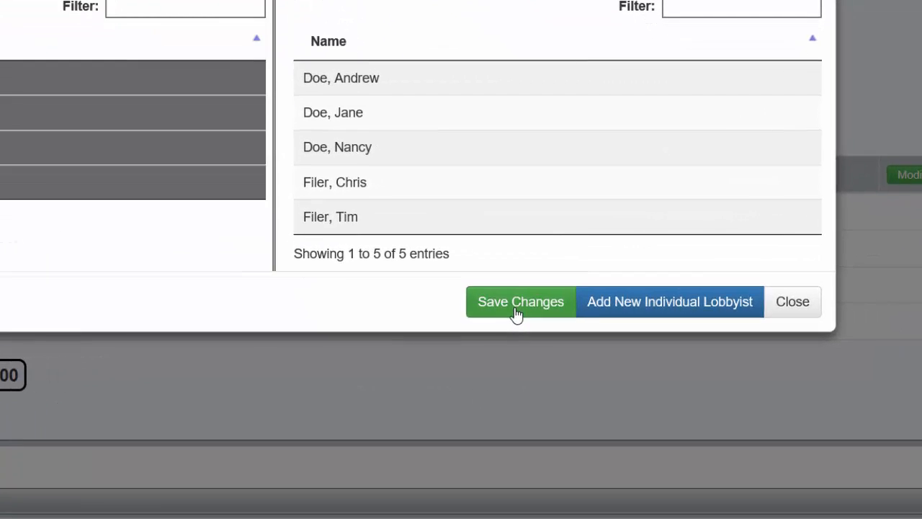
{"action": "left_click", "coordinate": [603, 324]}
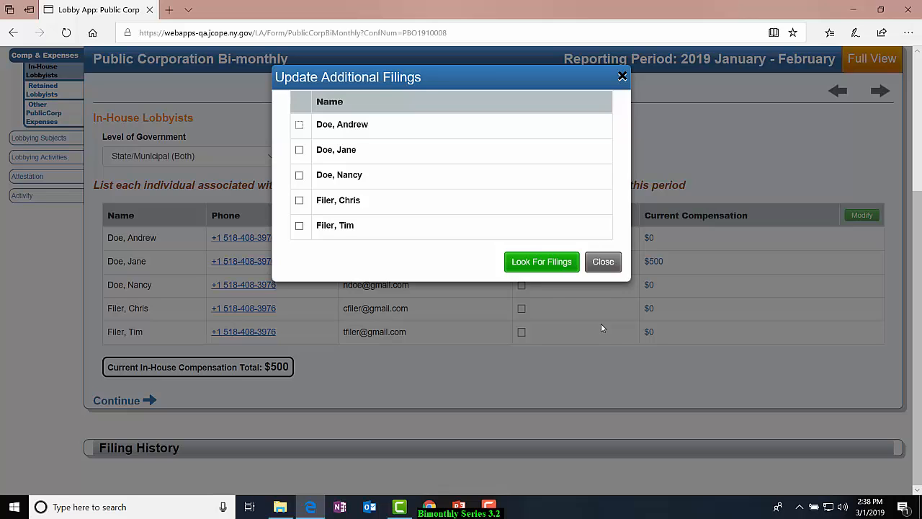
Look for additional filings affected by the new lobbyist, select the 2019 - 2020 Registration, and cancel without updating it.
{"action": "left_click", "coordinate": [299, 125]}
{"action": "left_click", "coordinate": [537, 264]}
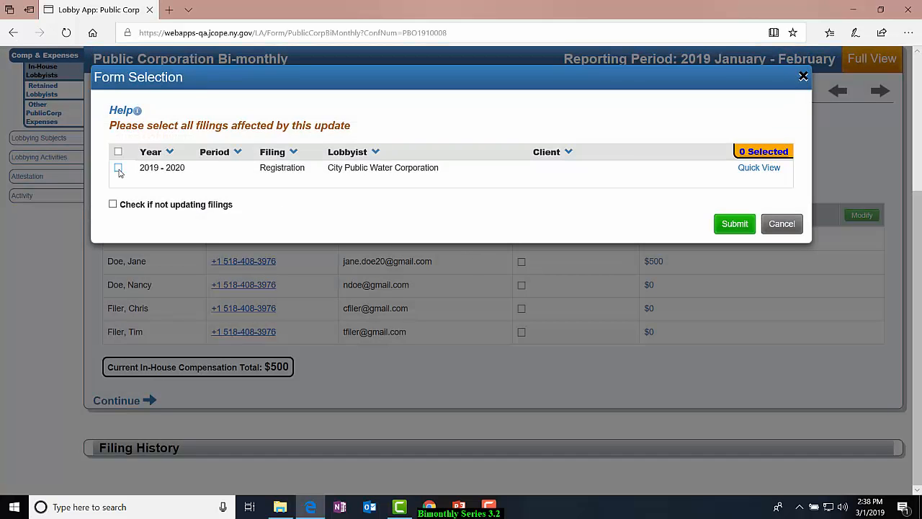
{"action": "left_click", "coordinate": [119, 168]}
{"action": "left_click", "coordinate": [782, 224]}
{"action": "left_click", "coordinate": [561, 330]}
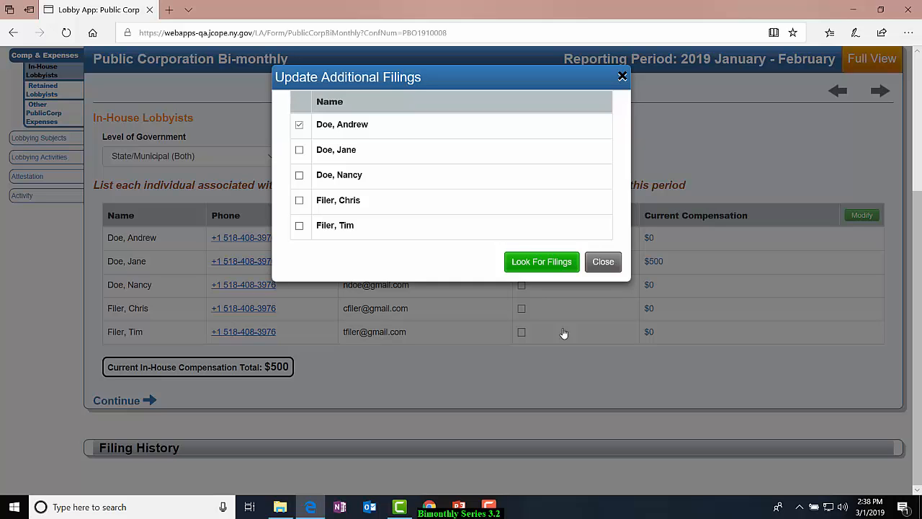
{"action": "left_click", "coordinate": [612, 272]}
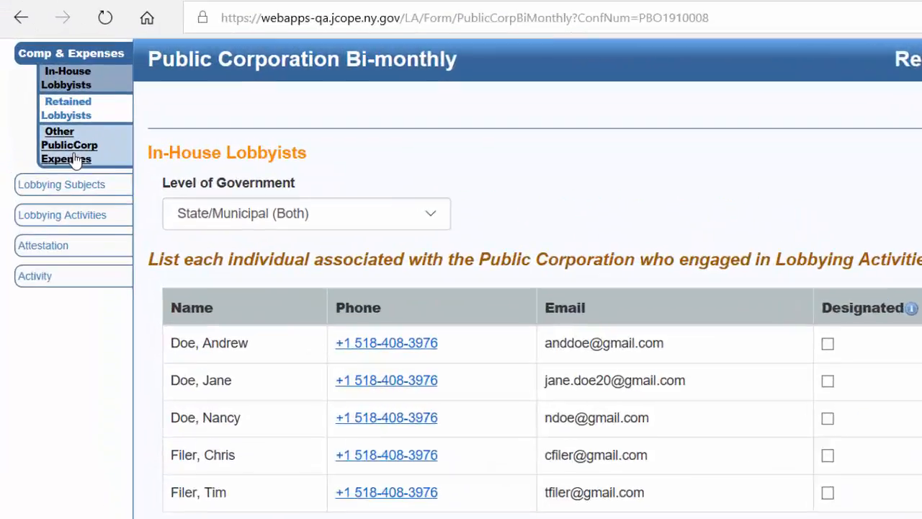
Find Letchworth State Park & Recreation Department by name and add it as a retained lobbyist for this period.
{"action": "left_click", "coordinate": [75, 155]}
{"action": "left_click", "coordinate": [66, 108]}
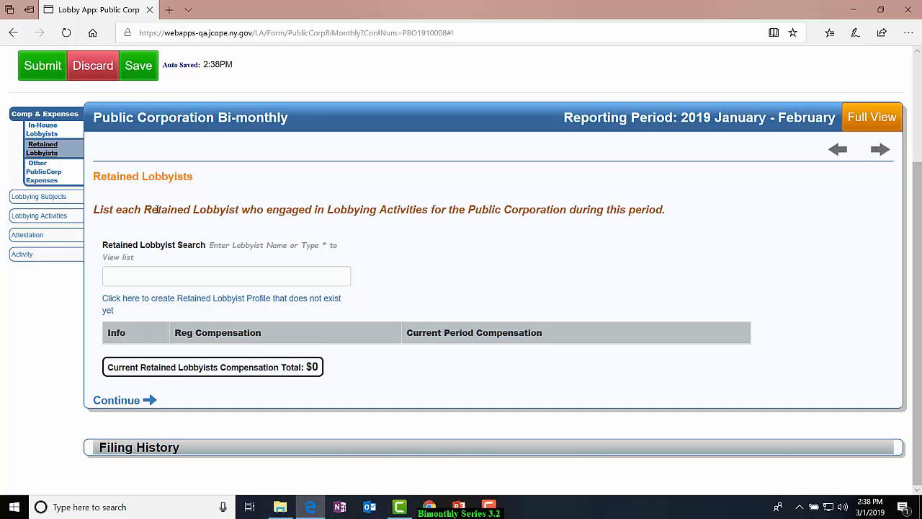
{"action": "left_click", "coordinate": [173, 274]}
{"action": "type", "text": "Letchwo"}
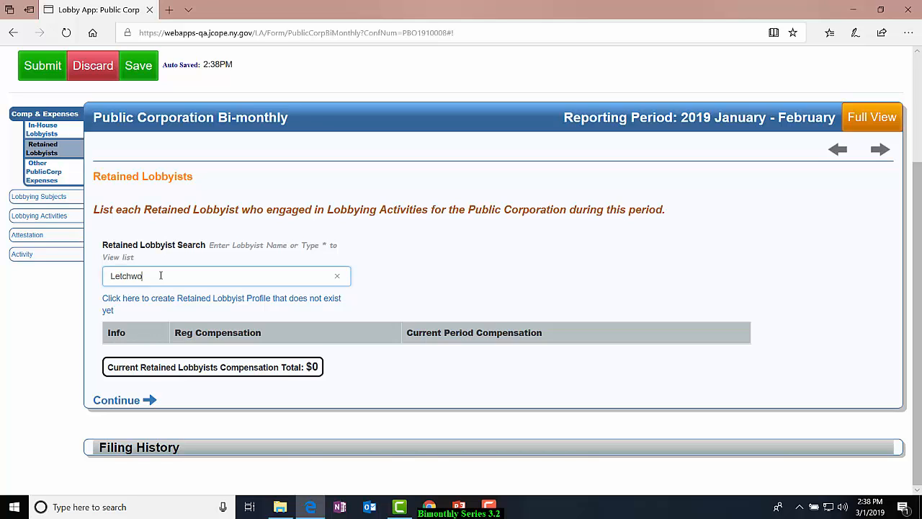
{"action": "type", "text": "rth"}
{"action": "left_click", "coordinate": [168, 295]}
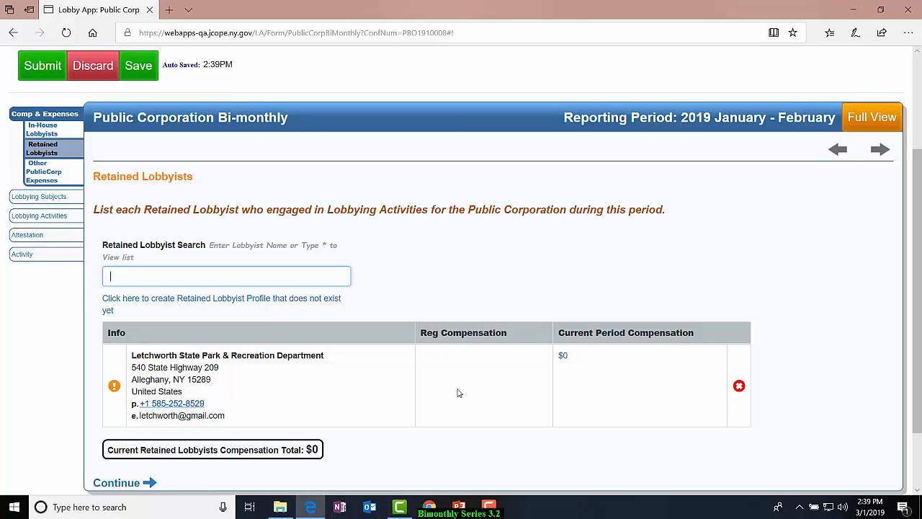
View the full list of retained lobbyists and the form for creating a missing lobbyist profile, and close it without creating one.
{"action": "type", "text": "*"}
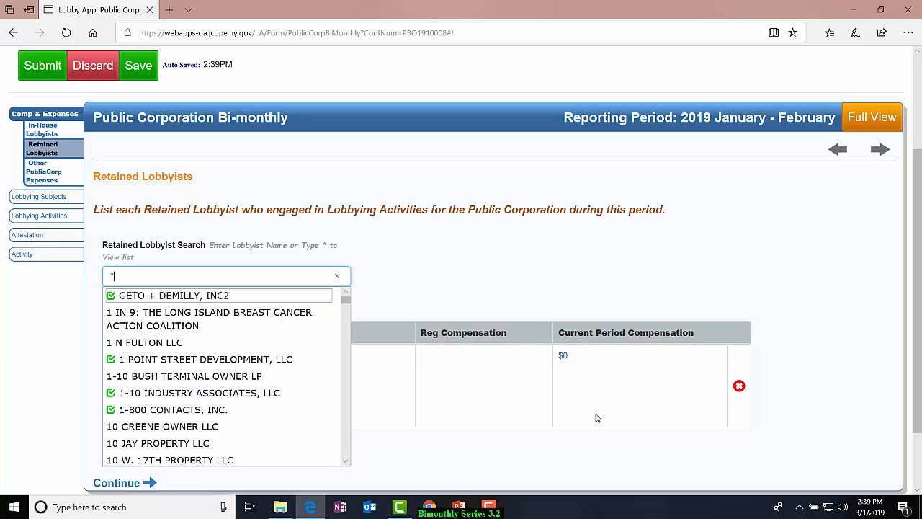
{"action": "left_click", "coordinate": [395, 286]}
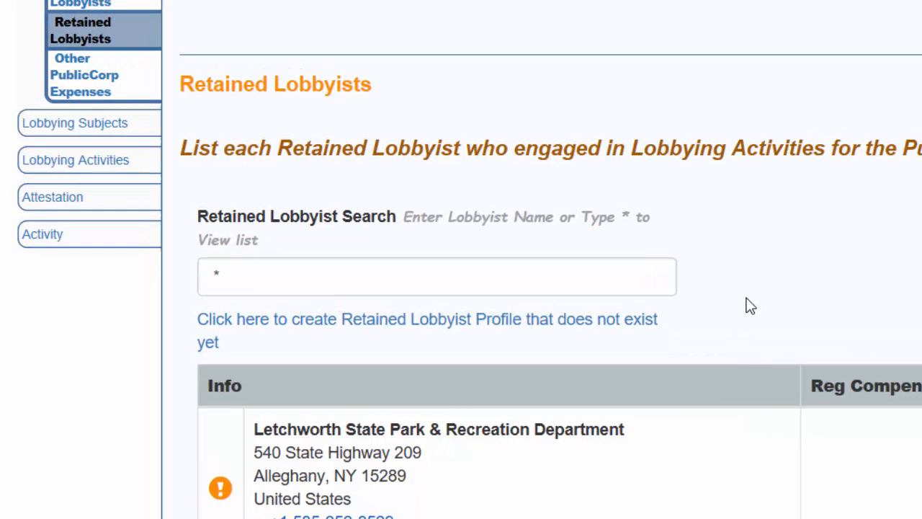
{"action": "left_click", "coordinate": [640, 323]}
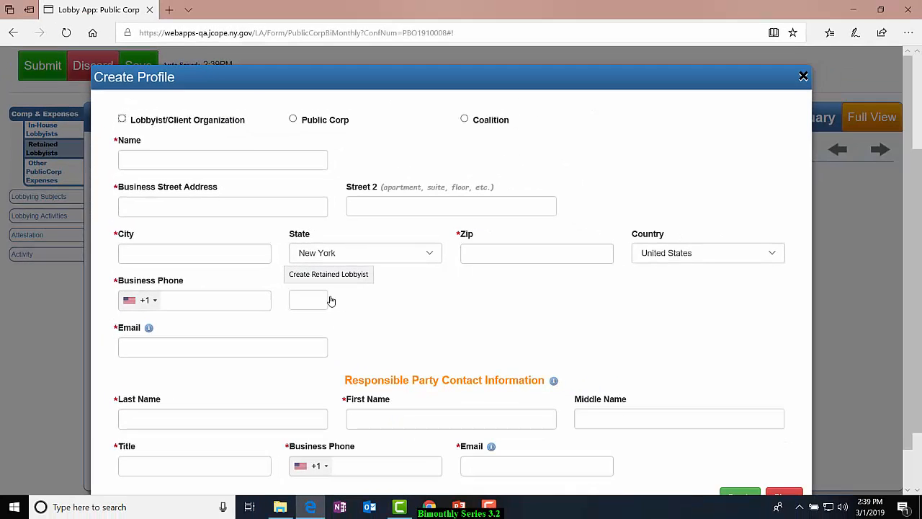
{"action": "scroll", "coordinate": [332, 306], "scroll_direction": "down", "scroll_amount": 2}
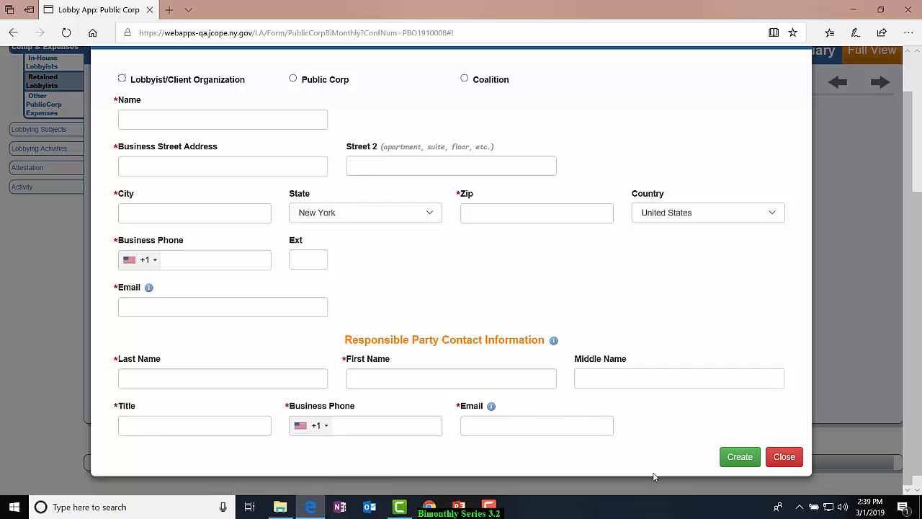
{"action": "left_click", "coordinate": [784, 458]}
{"action": "left_click", "coordinate": [561, 329]}
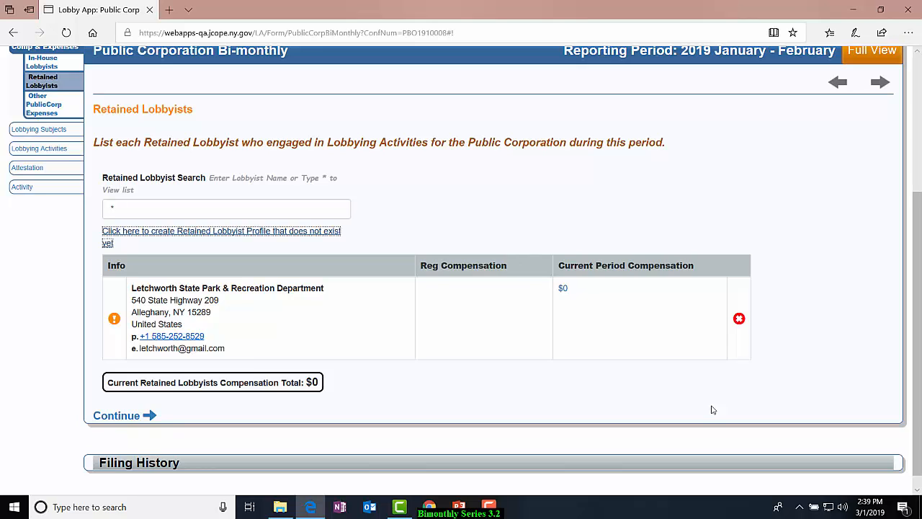
Set the current period compensation for Letchworth State Park & Recreation Department to 10000 and save it.
{"action": "left_click", "coordinate": [564, 290]}
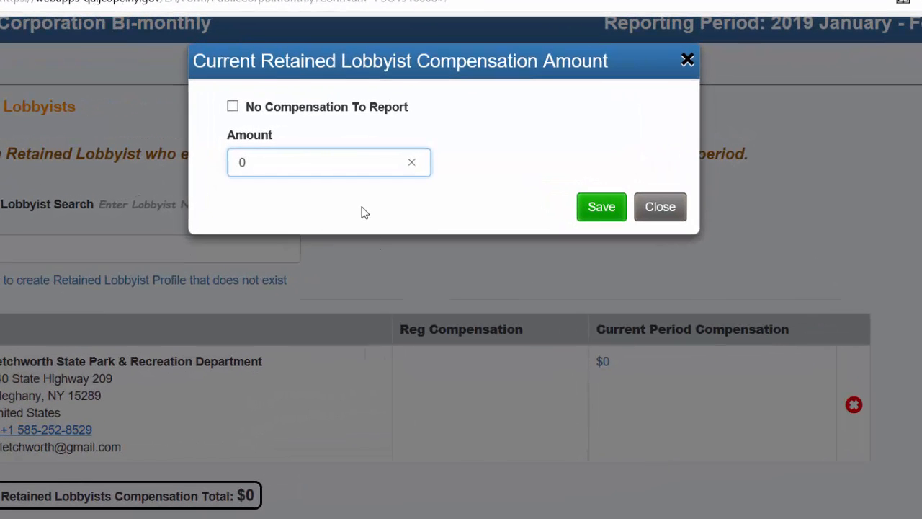
{"action": "key", "text": "BackSpace"}
{"action": "type", "text": "10000"}
{"action": "left_click", "coordinate": [602, 207]}
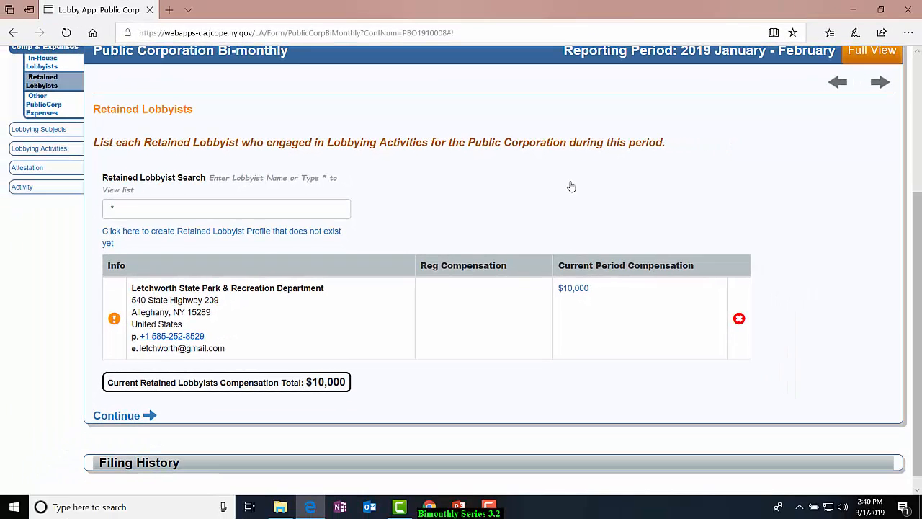
In the other public corporation expenses, report 70 as the aggregate of expenses less than or equal to $75.
{"action": "scroll", "coordinate": [573, 185], "scroll_direction": "down", "scroll_amount": 1}
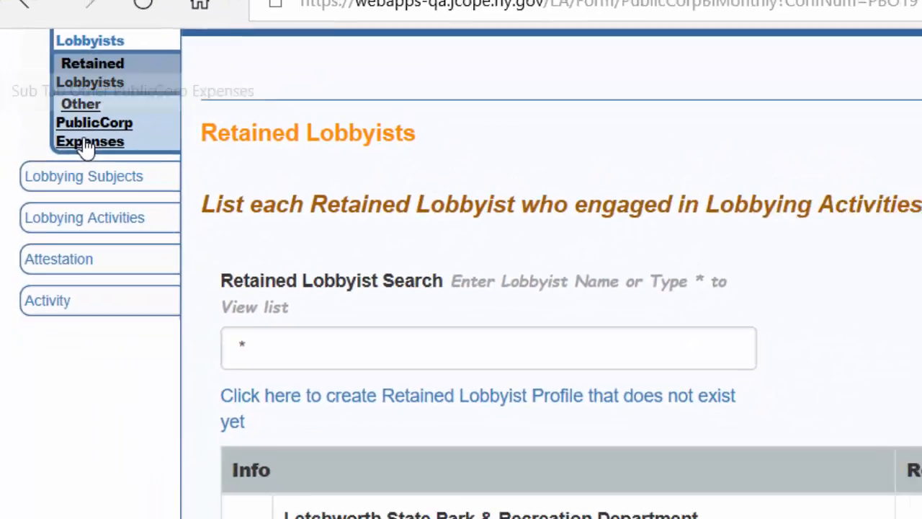
{"action": "left_click", "coordinate": [102, 164]}
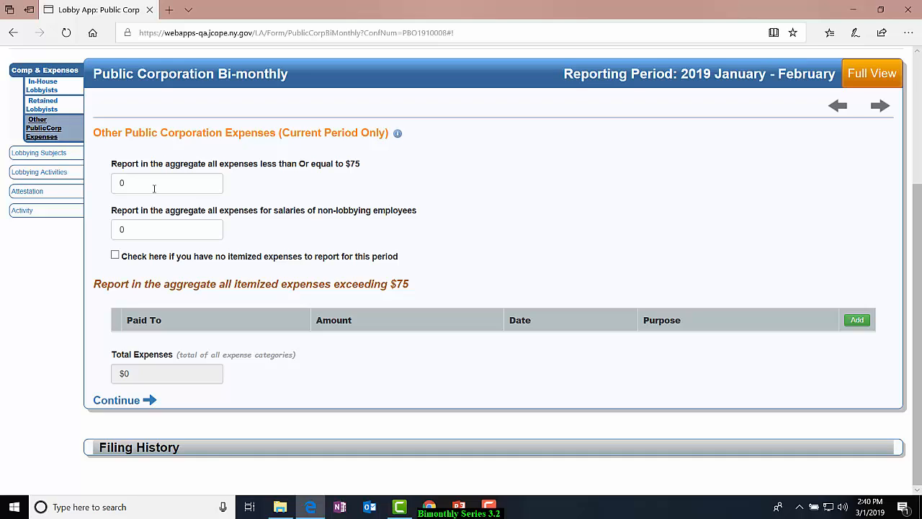
{"action": "left_click", "coordinate": [153, 188]}
{"action": "left_click", "coordinate": [166, 183]}
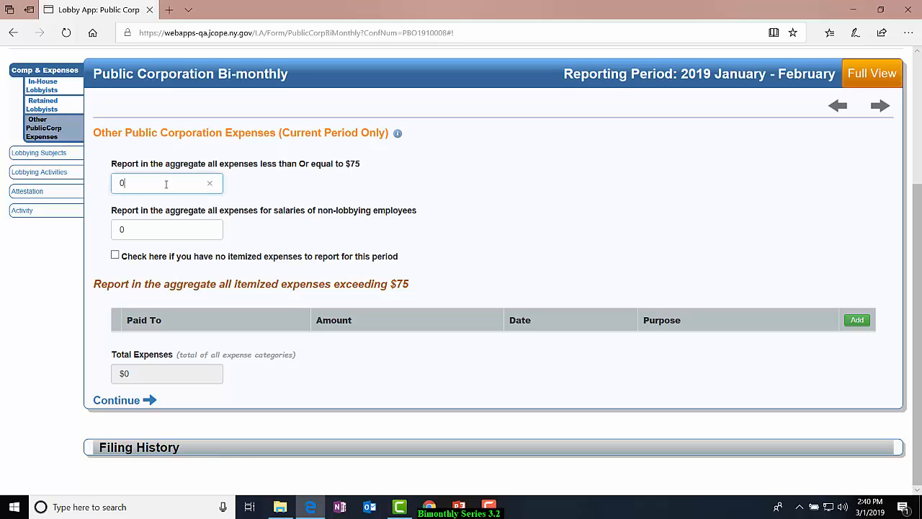
{"action": "key", "text": "BackSpace"}
{"action": "type", "text": "70"}
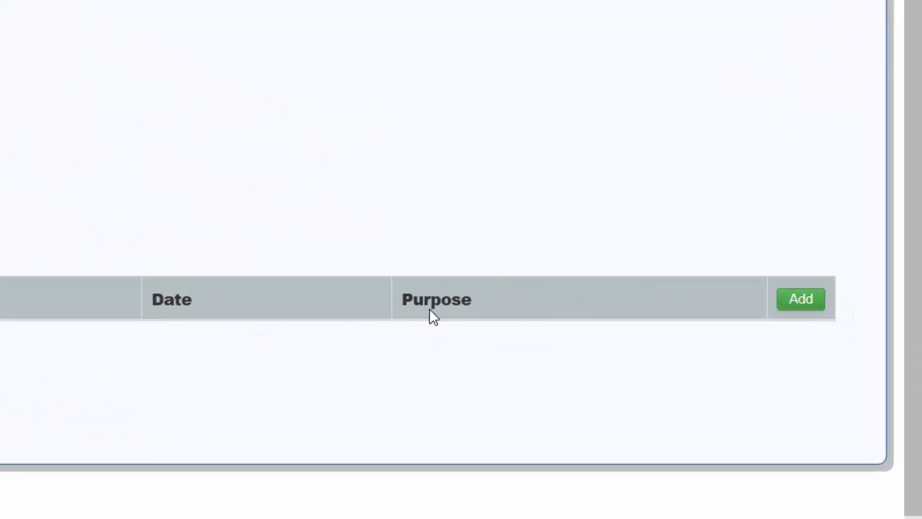
Start an itemized expense paid to an individual, entering the payee's full name and an expense amount of 500.
{"action": "left_click", "coordinate": [790, 305]}
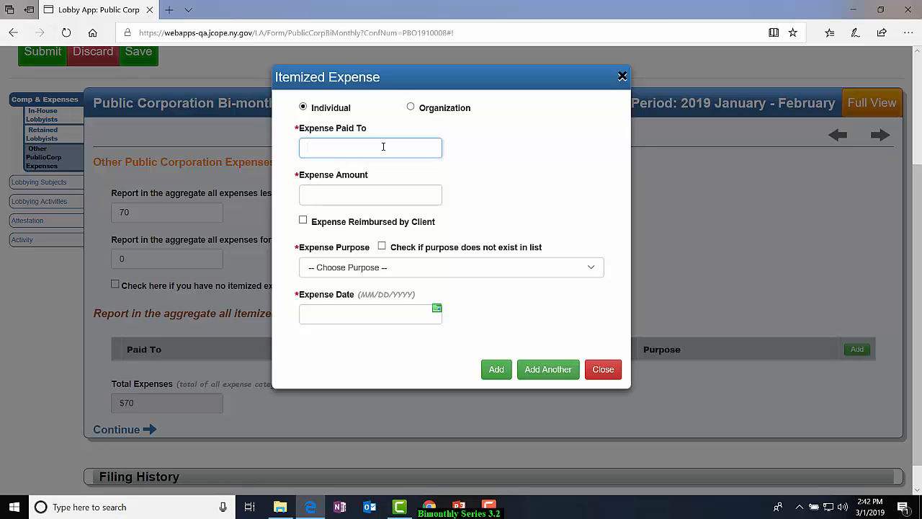
{"action": "type", "text": "John Jone"}
{"action": "key", "text": "BackSpace"}
{"action": "key", "text": "BackSpace"}
{"action": "key", "text": "BackSpace"}
{"action": "key", "text": "BackSpace"}
{"action": "type", "text": "Smith"}
{"action": "key", "text": "Tab"}
{"action": "type", "text": "500"}
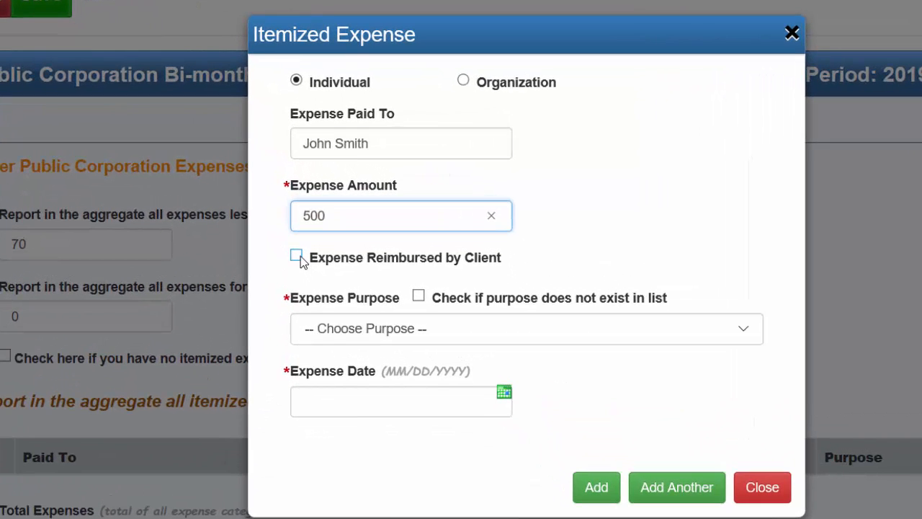
{"action": "left_click", "coordinate": [421, 298]}
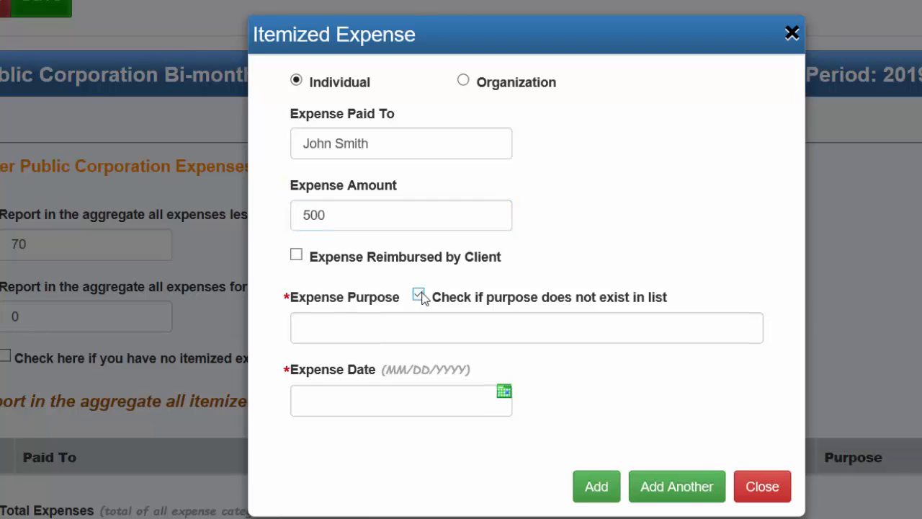
{"action": "left_click", "coordinate": [418, 319]}
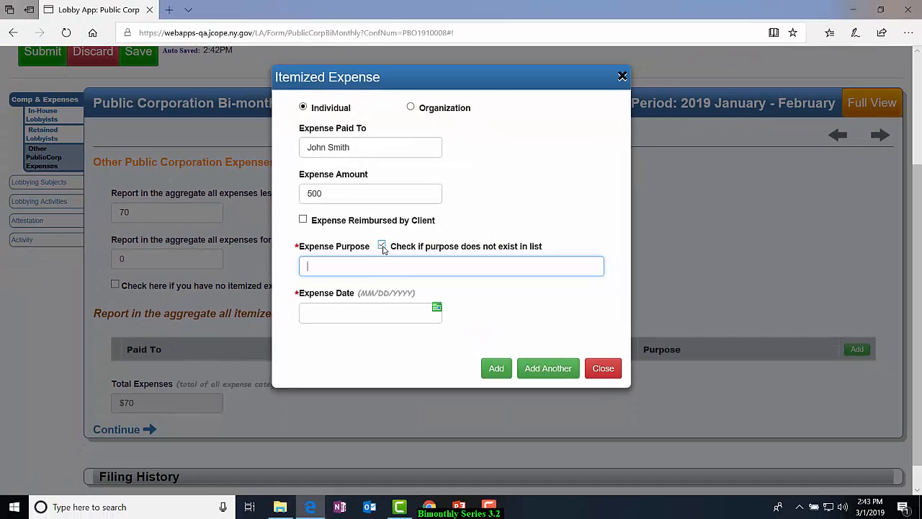
{"action": "left_click", "coordinate": [383, 247]}
Set the individual's expense purpose to Consulting and its date to 02/08/2019, and add it, continuing with another expense.
{"action": "left_click", "coordinate": [592, 270]}
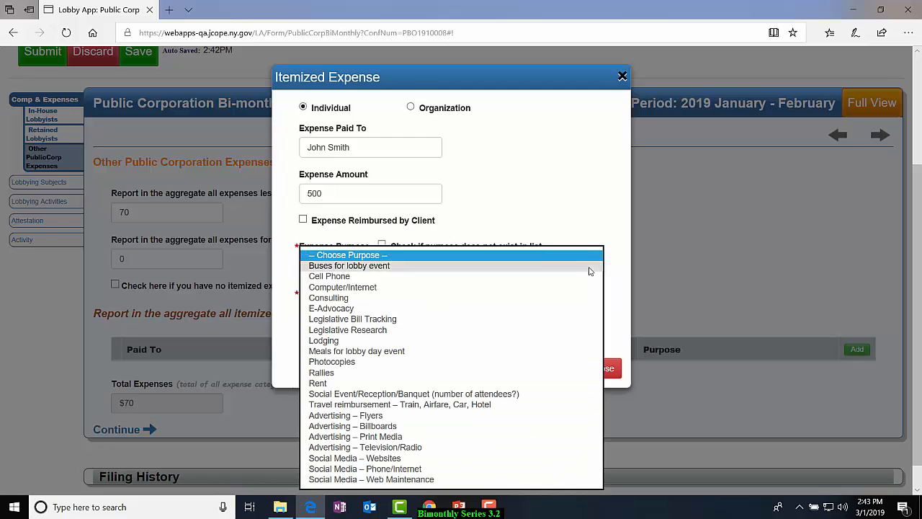
{"action": "left_click", "coordinate": [539, 289]}
{"action": "left_click", "coordinate": [438, 307]}
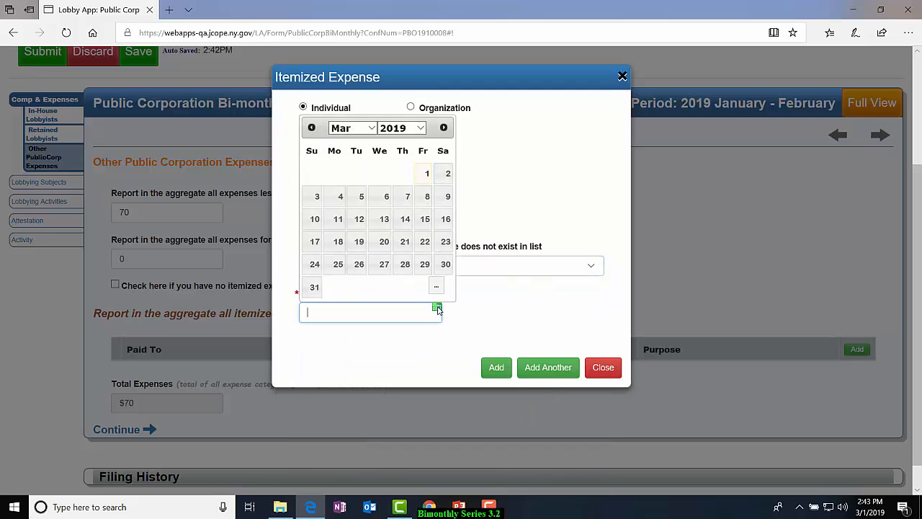
{"action": "left_click", "coordinate": [367, 128]}
{"action": "left_click", "coordinate": [339, 113]}
{"action": "left_click", "coordinate": [425, 196]}
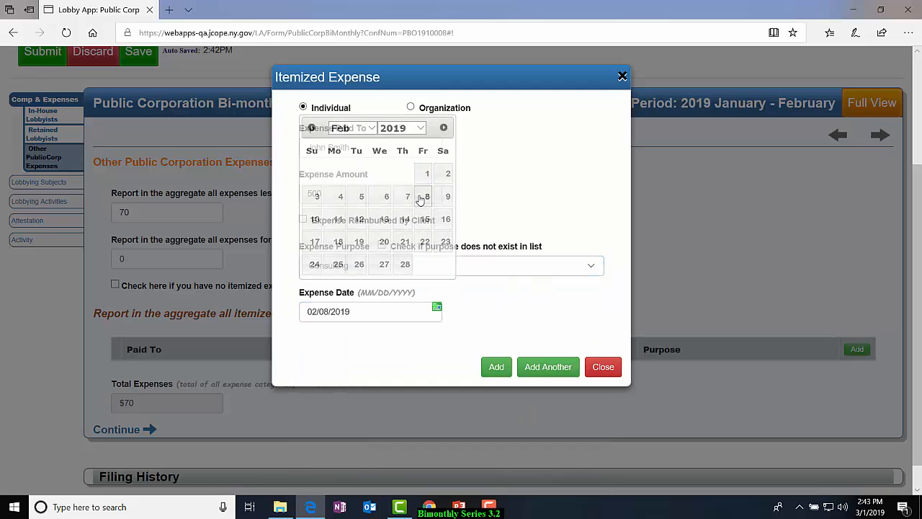
{"action": "left_click", "coordinate": [550, 372]}
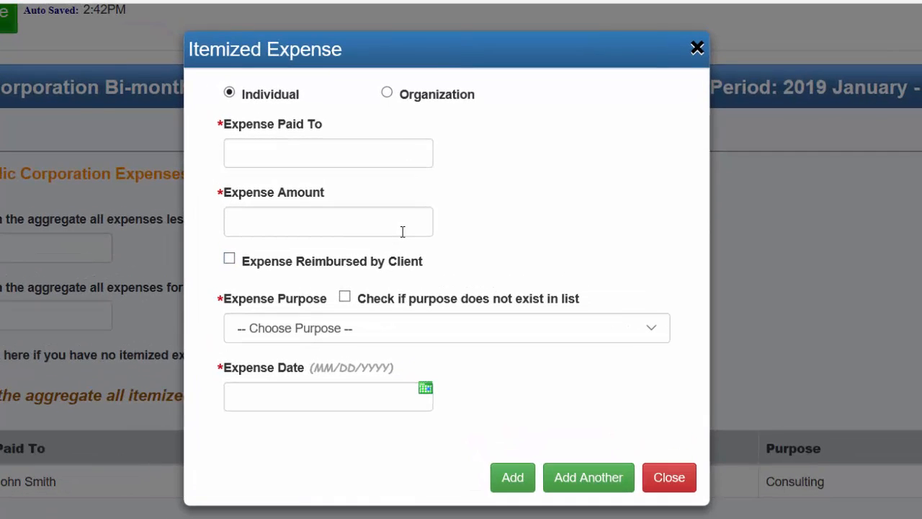
Make the new itemized expense an organization expense paid to Testing Organization with an amount of 1000.
{"action": "left_click", "coordinate": [386, 93]}
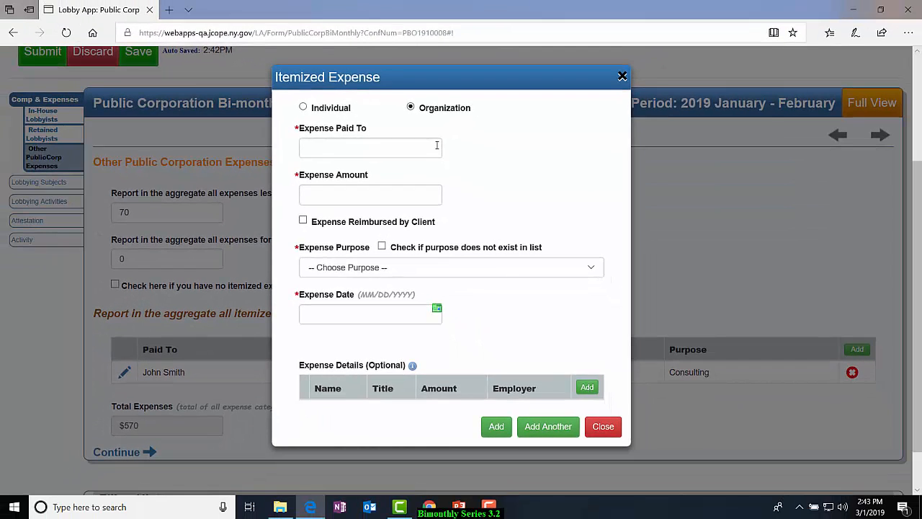
{"action": "left_click", "coordinate": [375, 153]}
{"action": "type", "text": "Testing"}
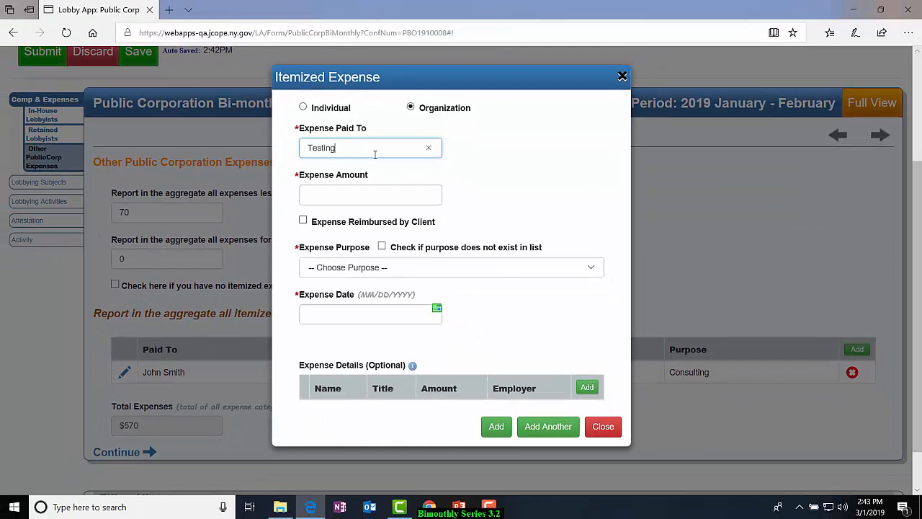
{"action": "type", "text": " Organization"}
{"action": "key", "text": "Tab"}
{"action": "type", "text": "1000"}
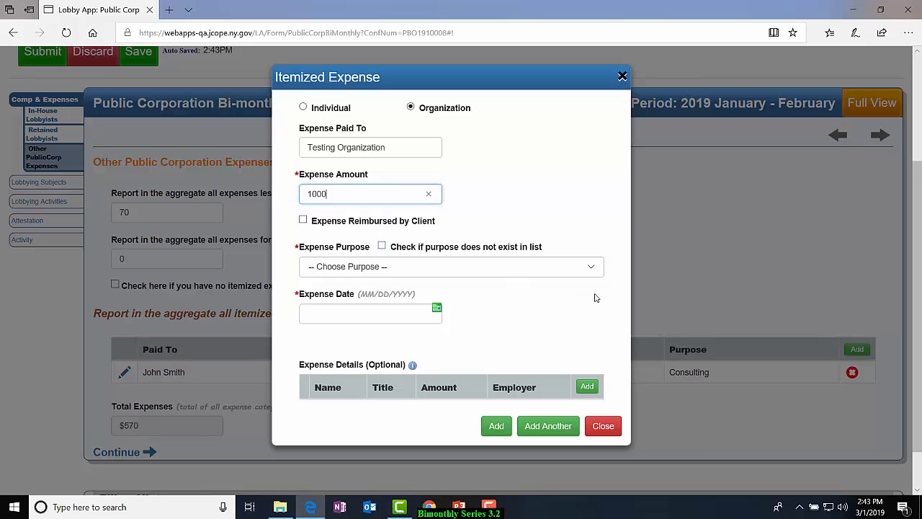
{"action": "left_click", "coordinate": [383, 246]}
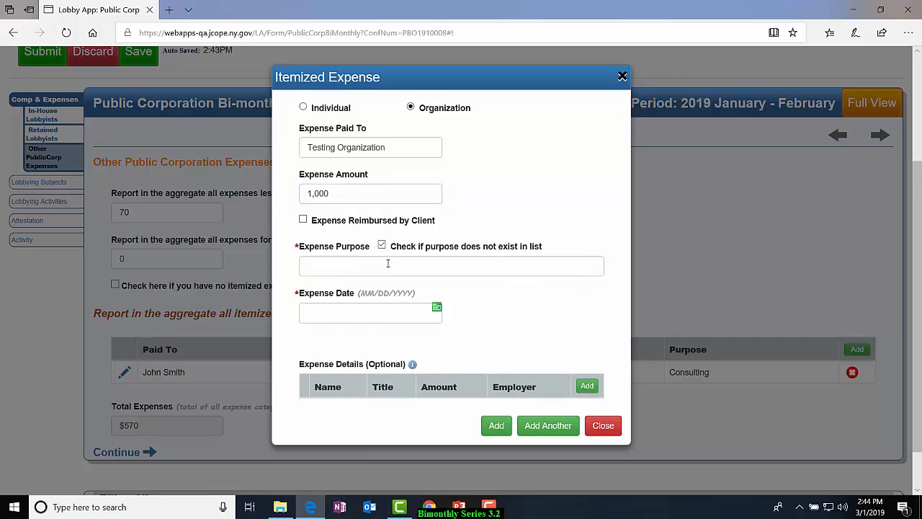
{"action": "left_click", "coordinate": [386, 264]}
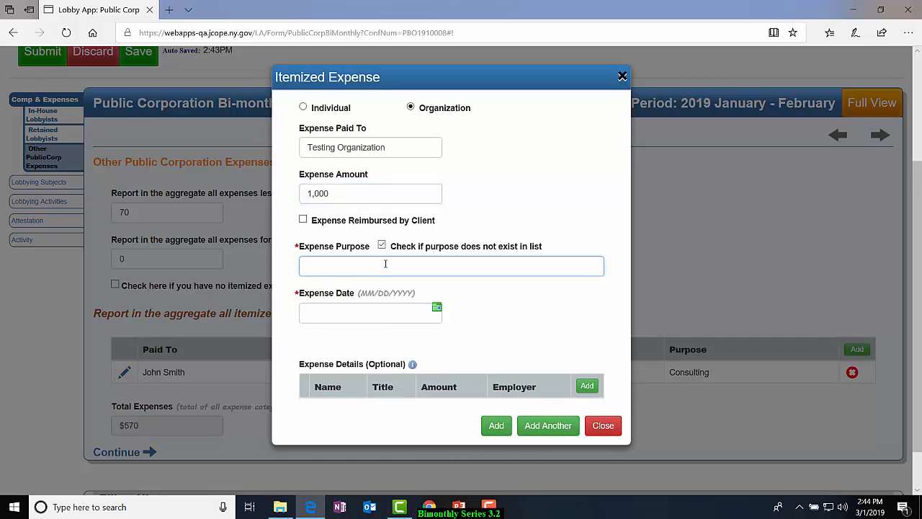
{"action": "left_click", "coordinate": [383, 247]}
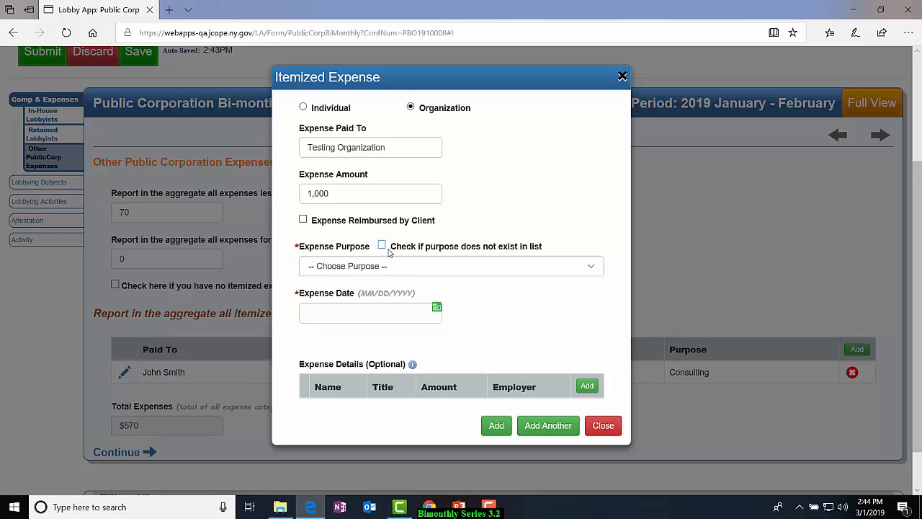
Set the organization expense's purpose to Travel reimbursement – Train, Airfare, Car, Hotel and its date to 02/08/2019.
{"action": "left_click", "coordinate": [593, 271]}
{"action": "left_click", "coordinate": [512, 405]}
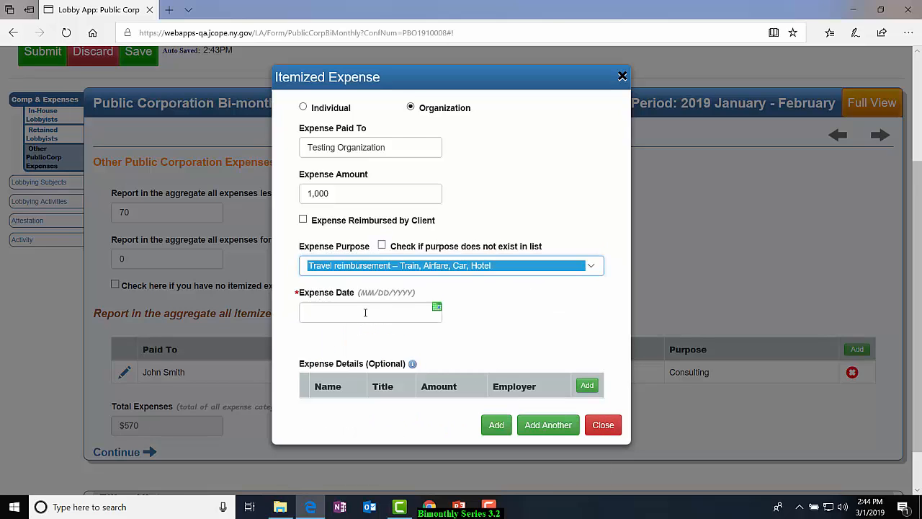
{"action": "left_click", "coordinate": [436, 308]}
{"action": "left_click", "coordinate": [367, 128]}
{"action": "left_click", "coordinate": [341, 117]}
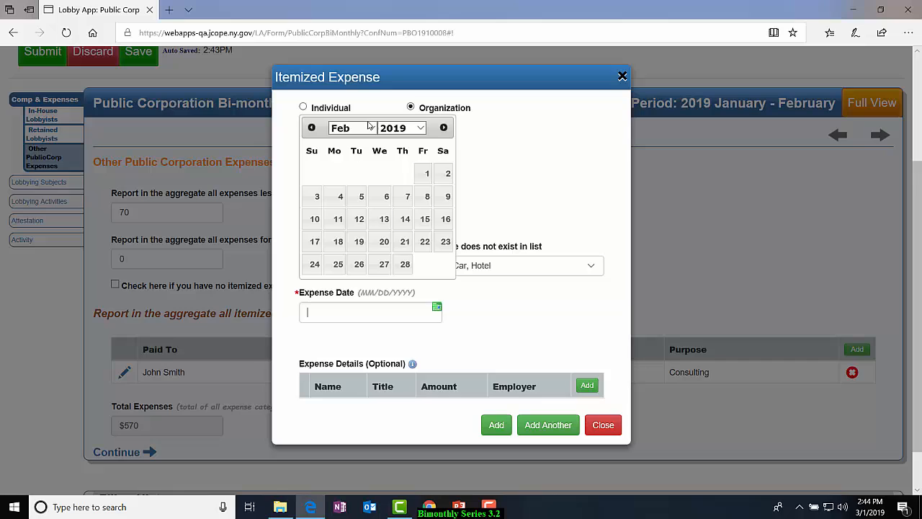
{"action": "left_click", "coordinate": [427, 197]}
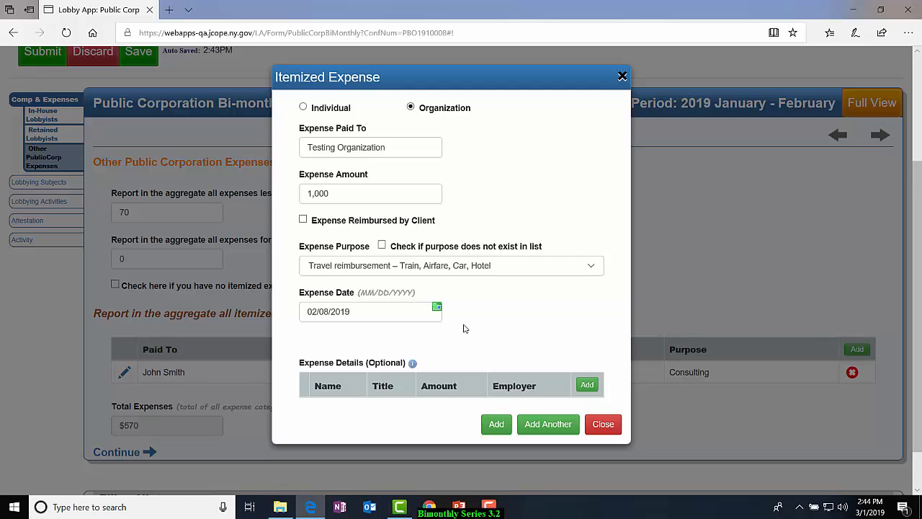
Start an expense detail for the Testing Organization expense, entering the person's last and first name and the title President.
{"action": "left_click", "coordinate": [587, 384]}
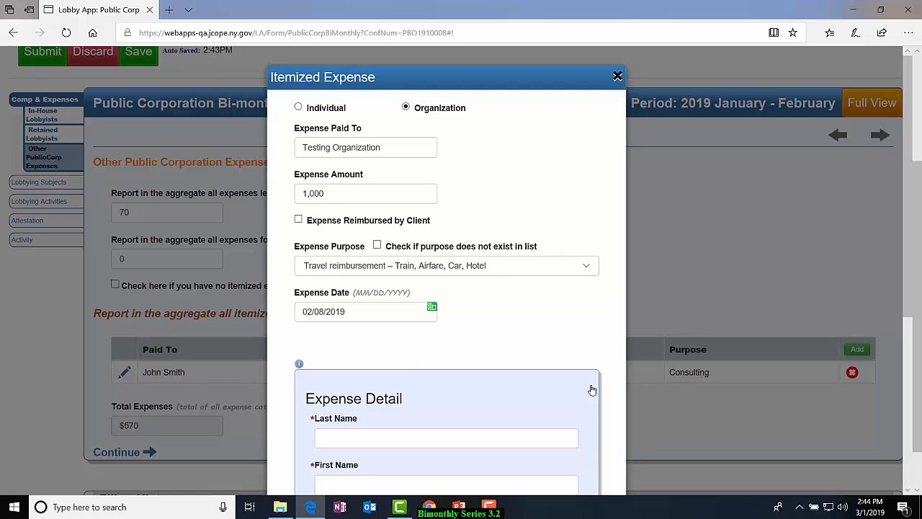
{"action": "scroll", "coordinate": [592, 389], "scroll_direction": "down", "scroll_amount": 5}
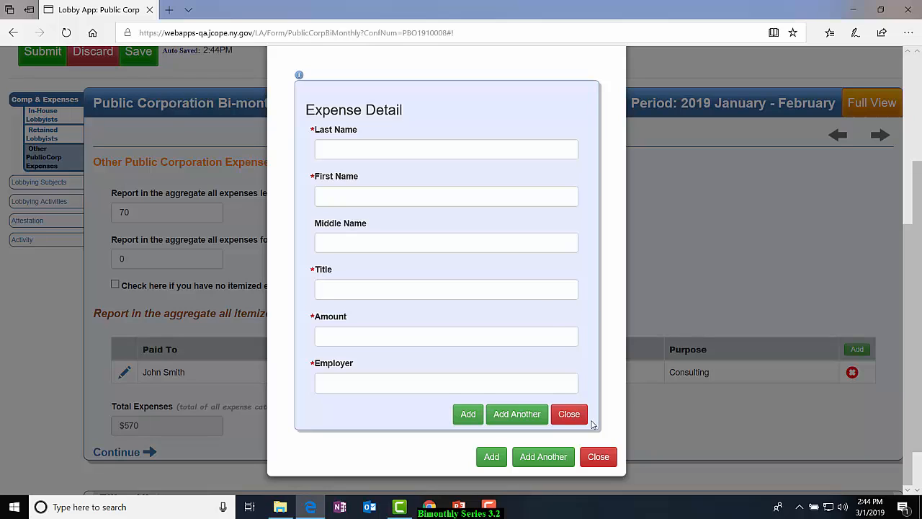
{"action": "left_click", "coordinate": [421, 150]}
{"action": "type", "text": "Doe"}
{"action": "key", "text": "Tab"}
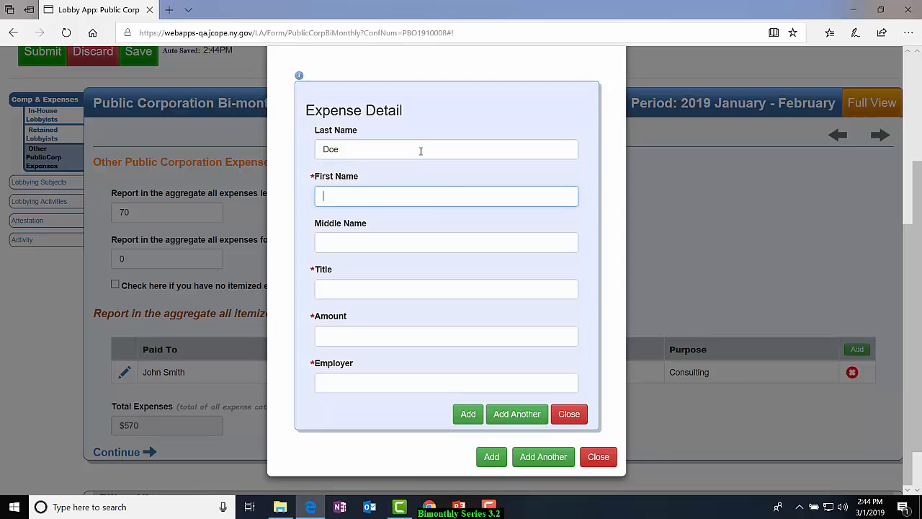
{"action": "type", "text": "Jane"}
{"action": "key", "text": "Tab"}
{"action": "key", "text": "Tab"}
{"action": "type", "text": "President"}
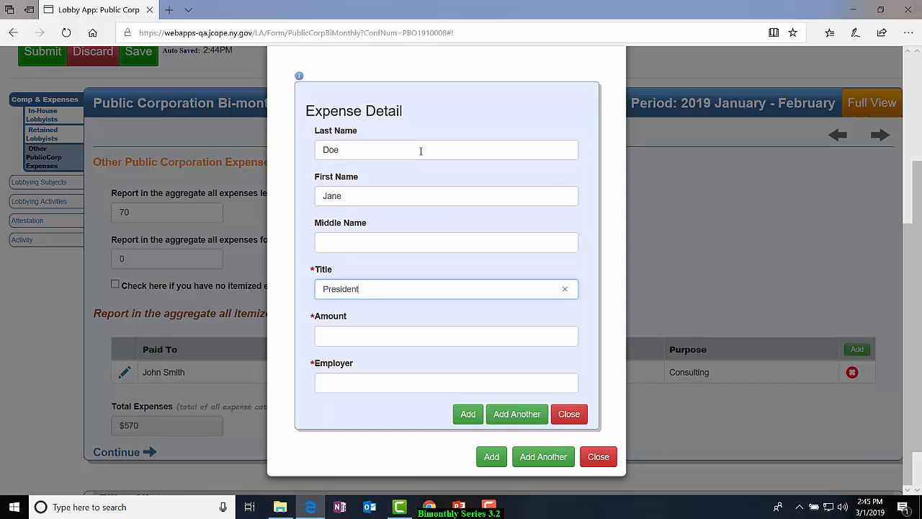
Set the detail's amount to 500 and employer to Testing Organization, and add it, continuing with another detail.
{"action": "key", "text": "Tab"}
{"action": "type", "text": "500"}
{"action": "key", "text": "Tab"}
{"action": "type", "text": "Testing Organization"}
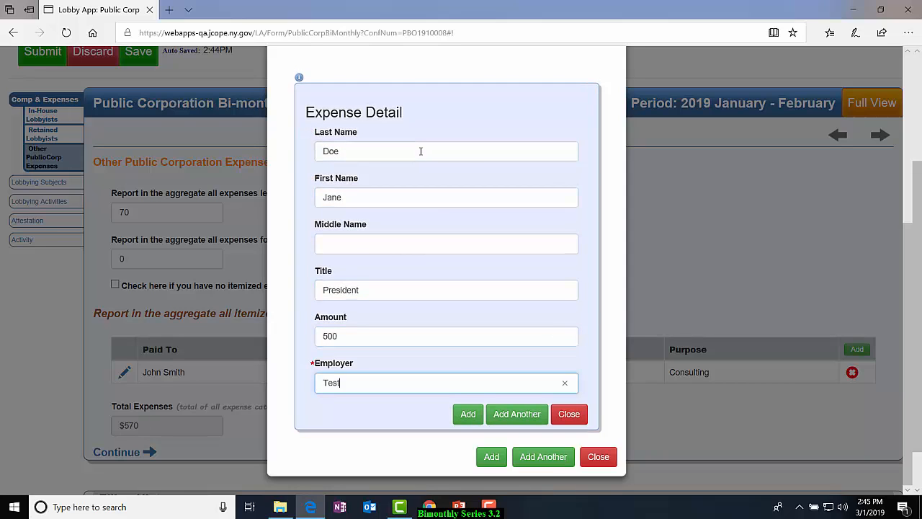
{"action": "left_click", "coordinate": [517, 414]}
Enter the second person's last and first name and the title VP in the new expense detail.
{"action": "left_click", "coordinate": [389, 216]}
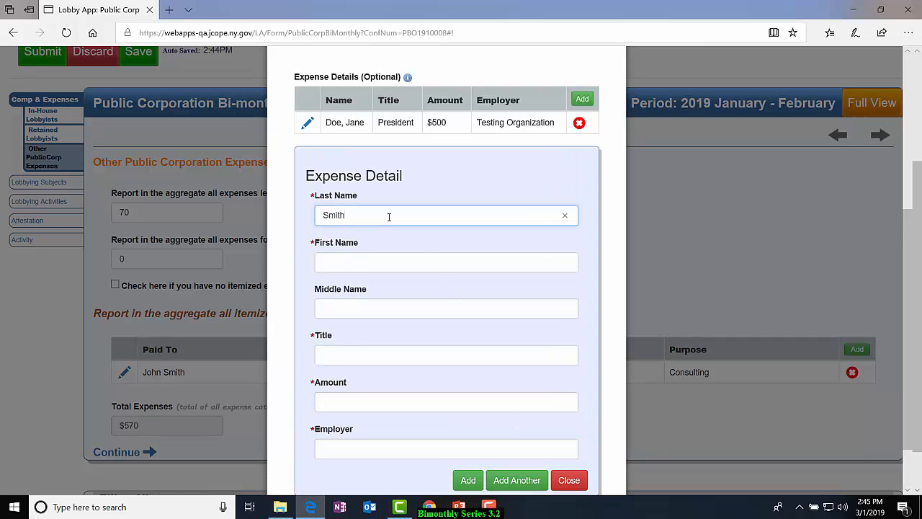
{"action": "key", "text": "Tab"}
{"action": "key", "text": "Tab"}
Complete the VP's detail with amount 500 and employer Testing Organization, and add it and the organization expense to the report.
{"action": "key", "text": "Tab"}
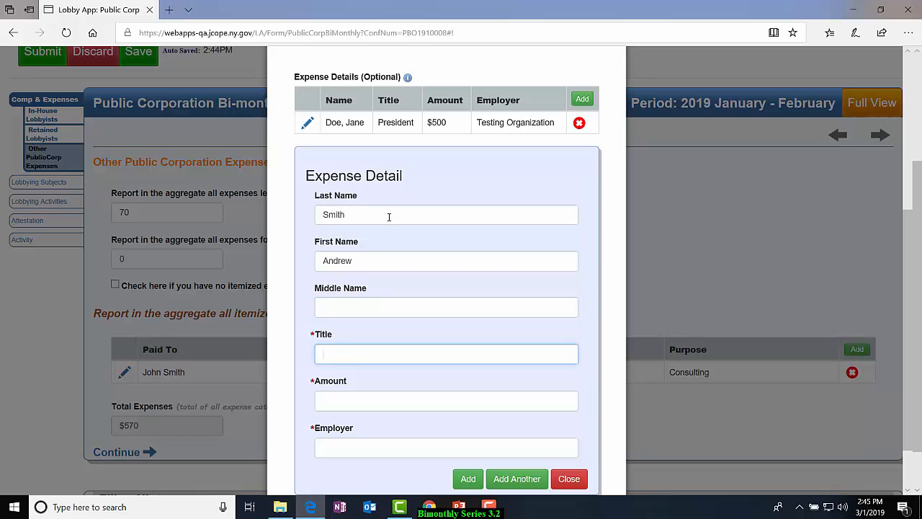
{"action": "type", "text": "VP"}
{"action": "key", "text": "Tab"}
{"action": "type", "text": "500"}
{"action": "key", "text": "Tab"}
{"action": "type", "text": "T"}
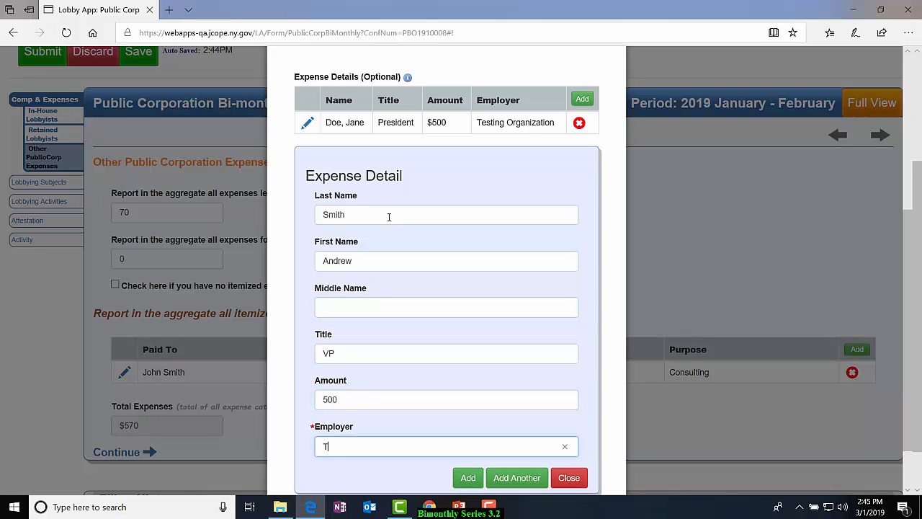
{"action": "type", "text": "esting Organization"}
{"action": "left_click", "coordinate": [468, 478]}
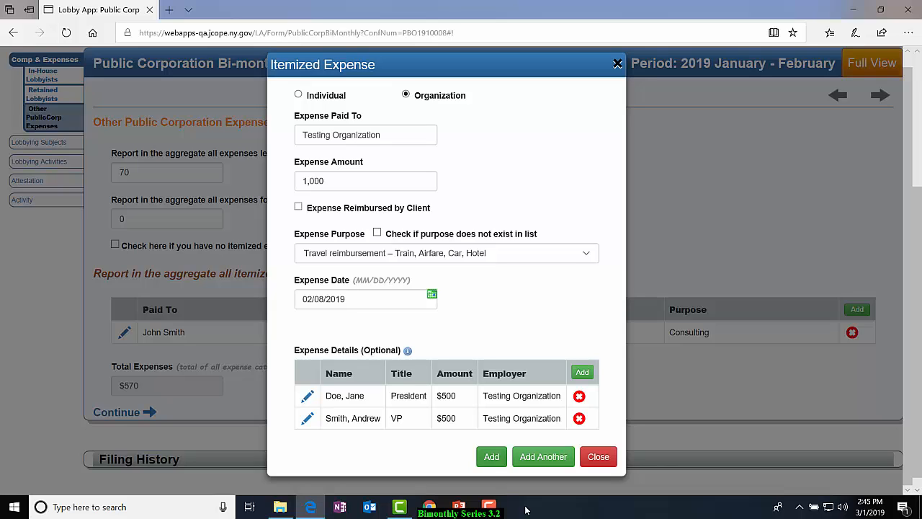
{"action": "left_click", "coordinate": [491, 457]}
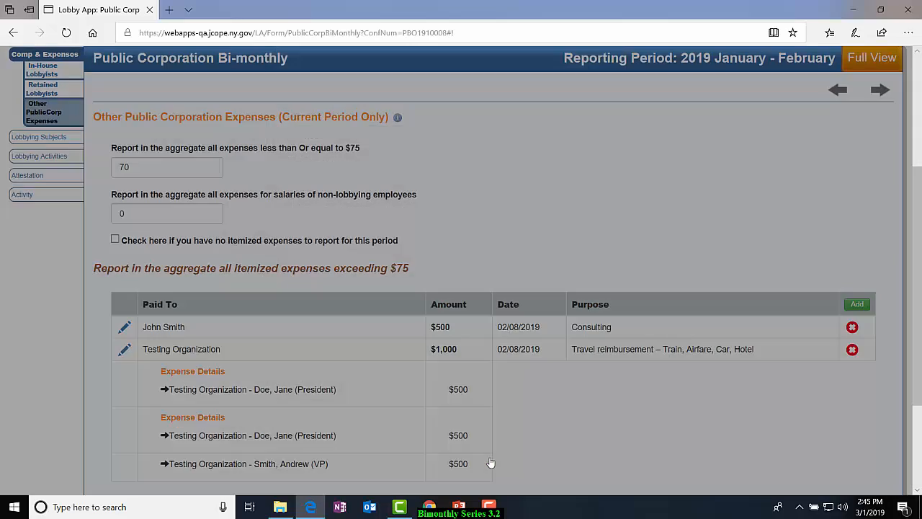
Check the itemized expenses and the total expenses, and open the Lobbying Subjects section.
{"action": "scroll", "coordinate": [483, 457], "scroll_direction": "down", "scroll_amount": 3}
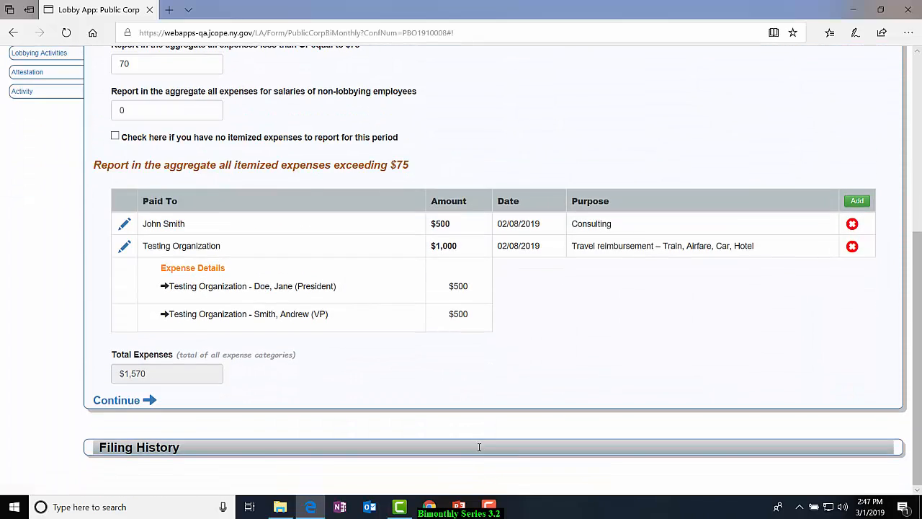
{"action": "scroll", "coordinate": [479, 447], "scroll_direction": "up", "scroll_amount": 2}
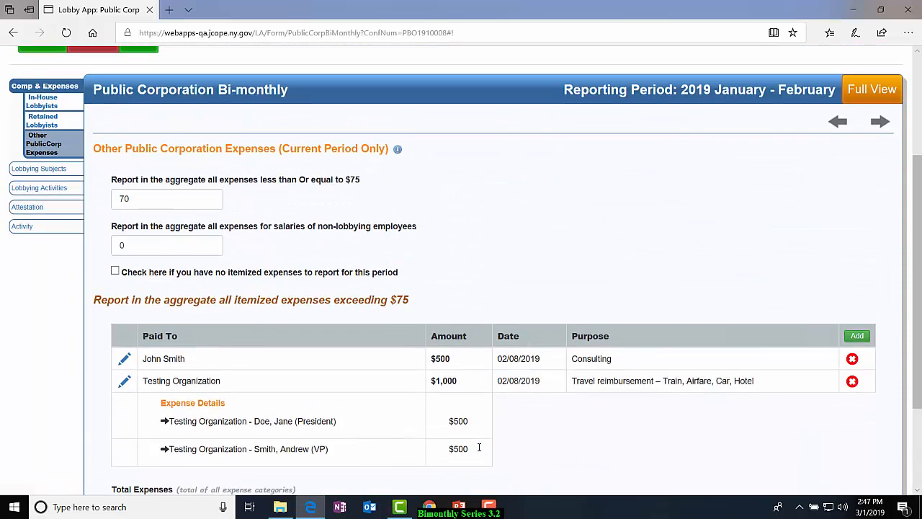
{"action": "scroll", "coordinate": [479, 447], "scroll_direction": "down", "scroll_amount": 2}
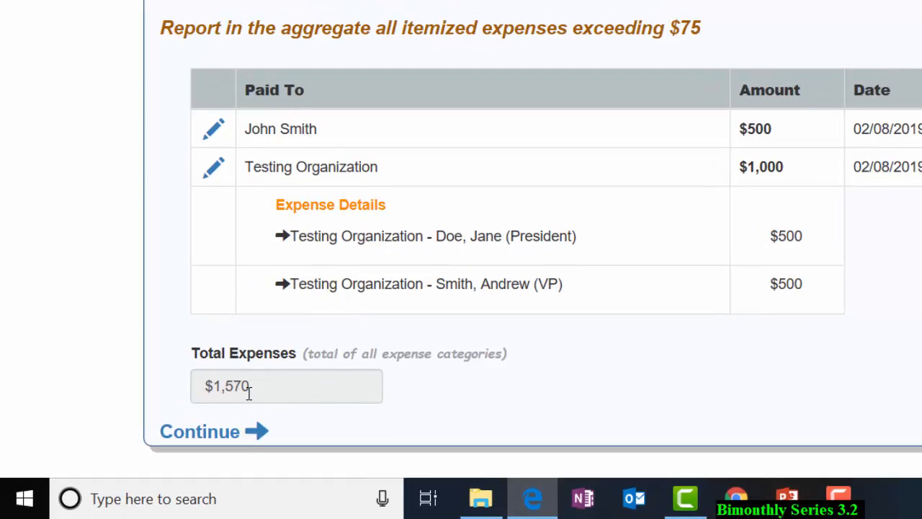
{"action": "scroll", "coordinate": [249, 393], "scroll_direction": "up", "scroll_amount": 3}
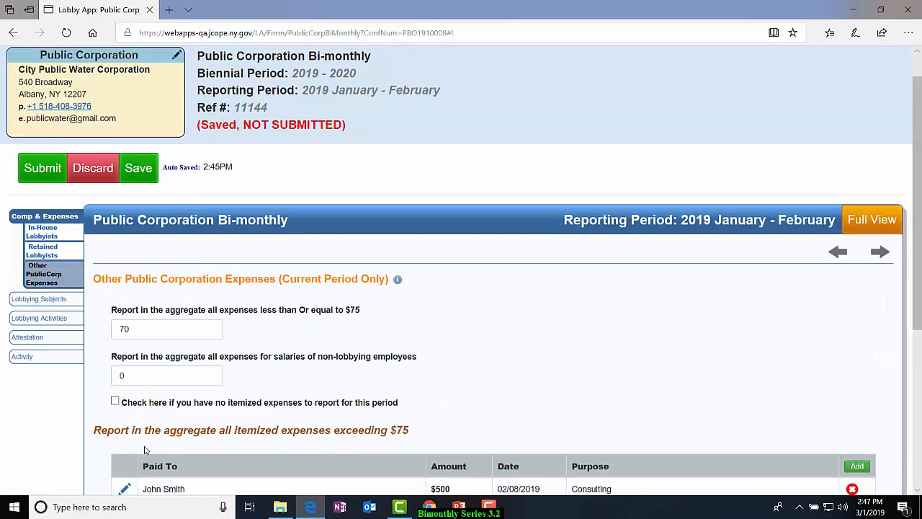
{"action": "scroll", "coordinate": [144, 450], "scroll_direction": "up", "scroll_amount": 1}
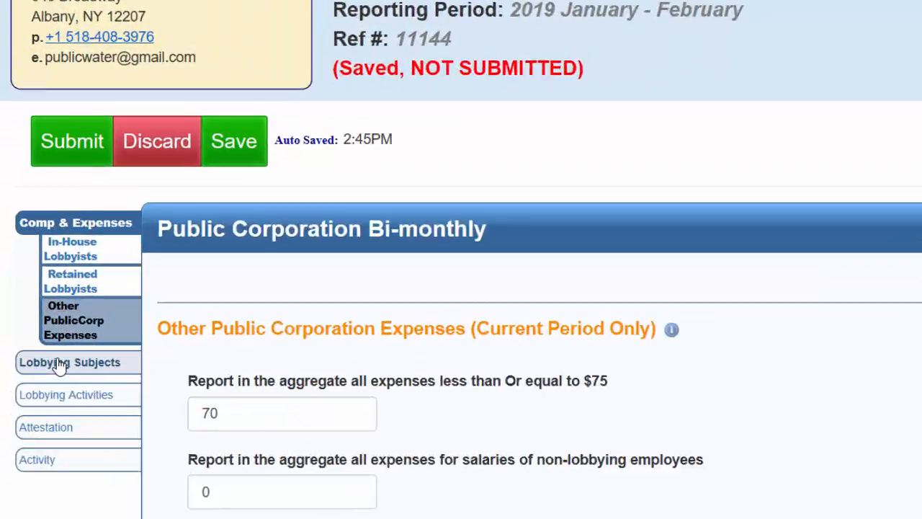
{"action": "left_click", "coordinate": [39, 343]}
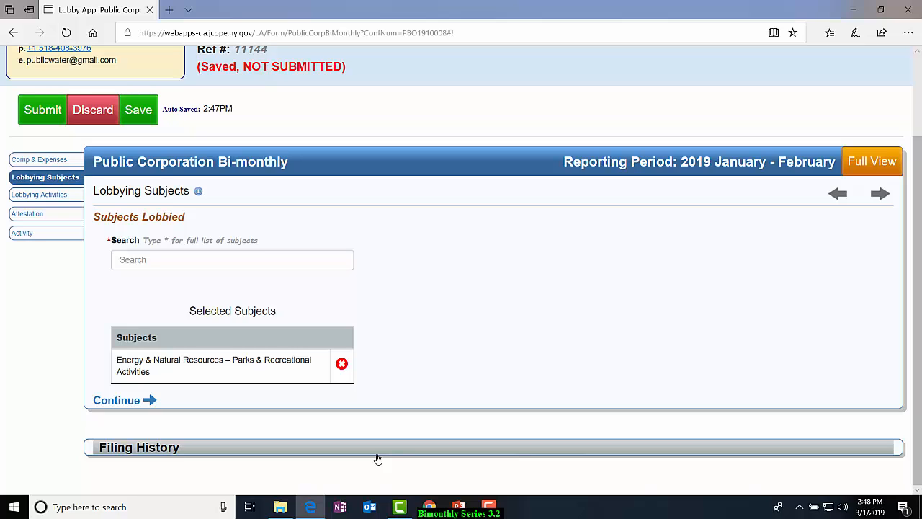
Add Agribusiness - Agricultural Services & Products from the full subject list to the selected subjects, and remove it again.
{"action": "left_click", "coordinate": [261, 262]}
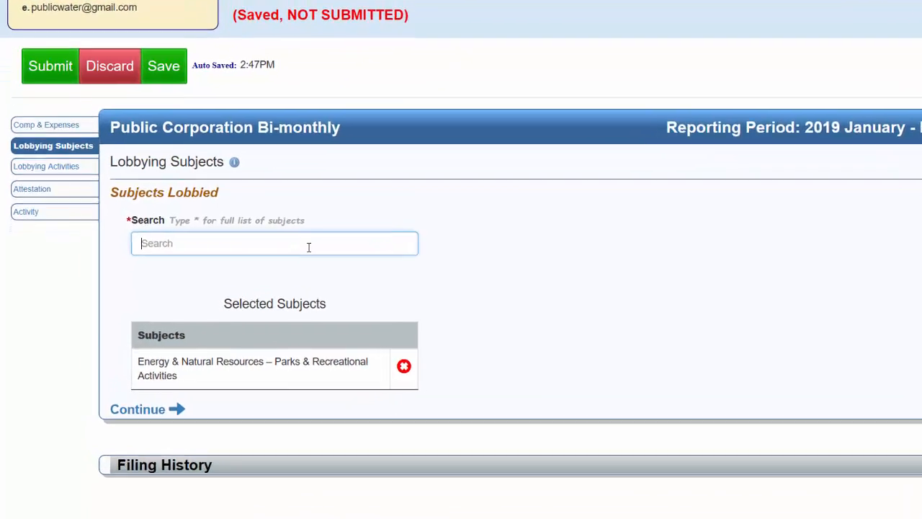
{"action": "type", "text": "*"}
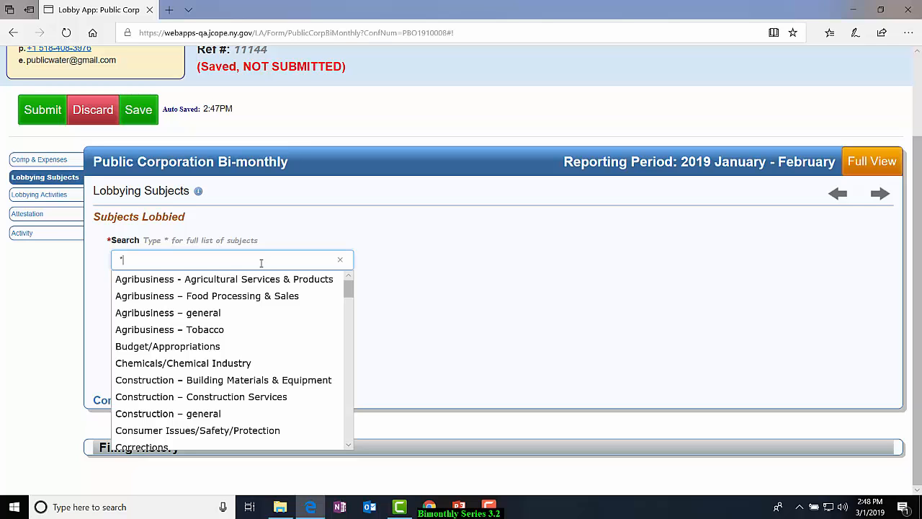
{"action": "left_click", "coordinate": [258, 281]}
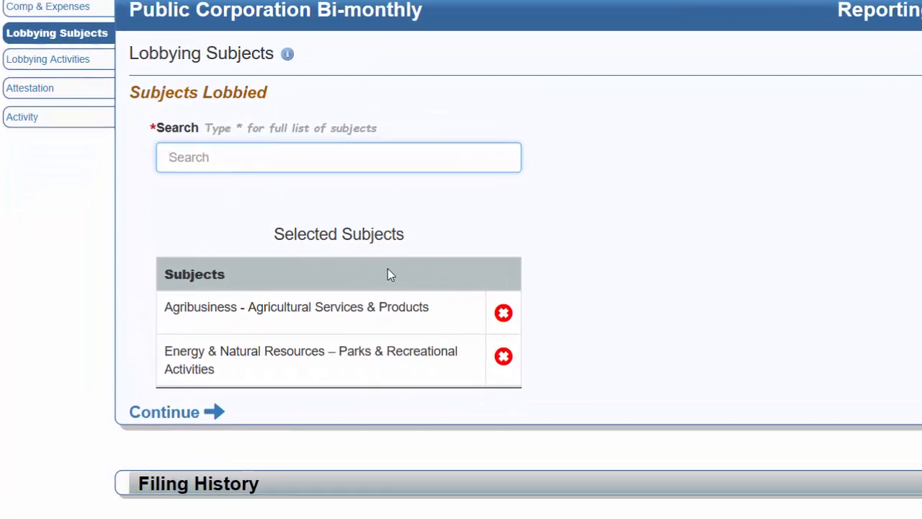
{"action": "left_click", "coordinate": [573, 303]}
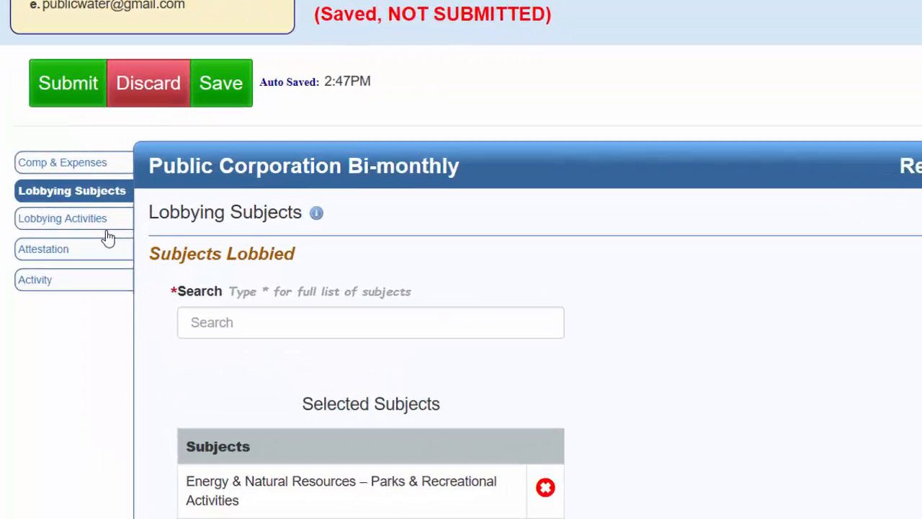
Open the Lobbying Activities section and bring up the registration's focuses for updating the lobbying focuses.
{"action": "left_click", "coordinate": [57, 196]}
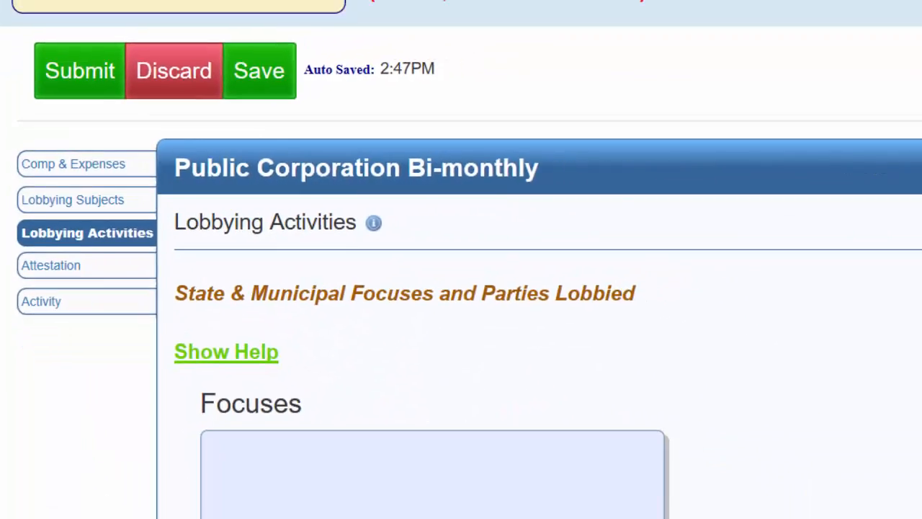
{"action": "scroll", "coordinate": [469, 393], "scroll_direction": "down", "scroll_amount": 3}
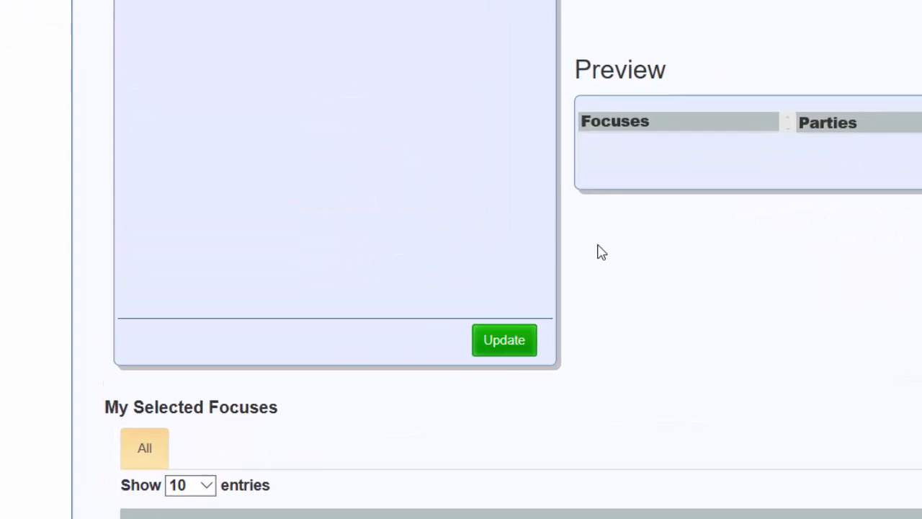
{"action": "left_click", "coordinate": [555, 338]}
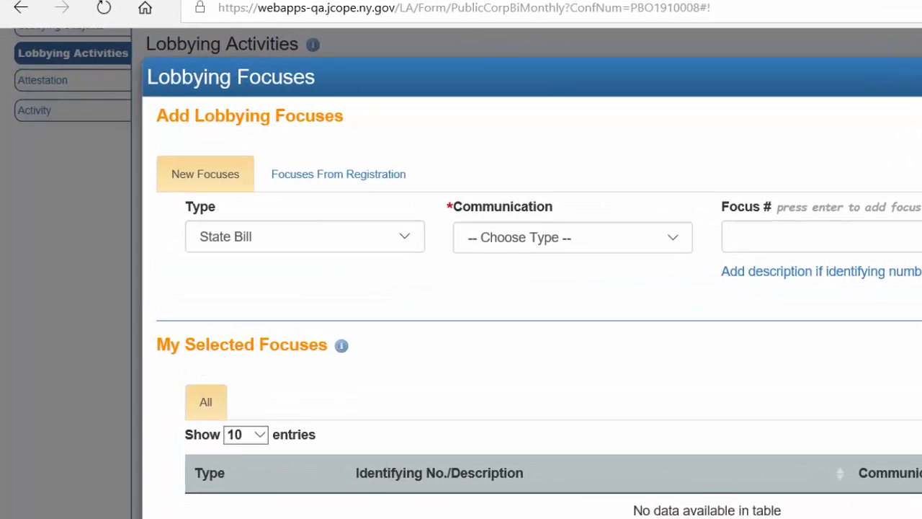
{"action": "left_click", "coordinate": [537, 217]}
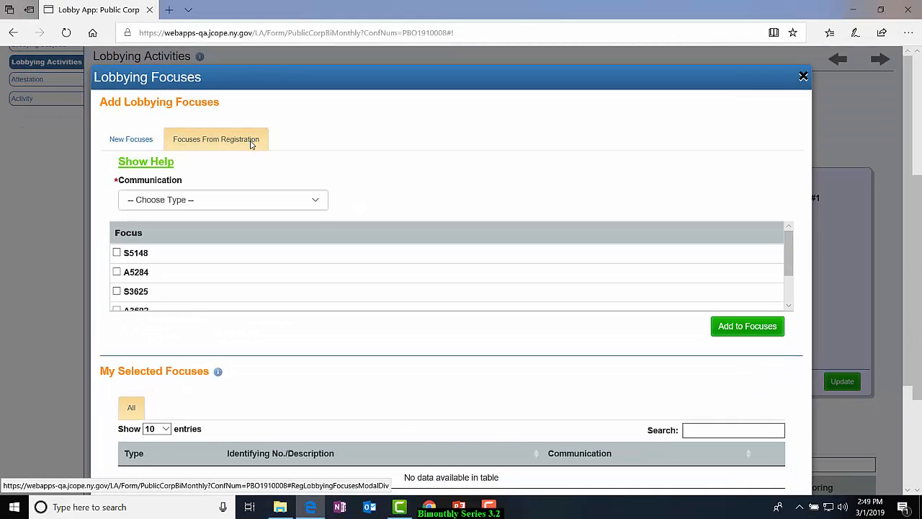
Add the registration focuses S5148 and A5284 with Direct Lobbying as the communication.
{"action": "left_click", "coordinate": [317, 201]}
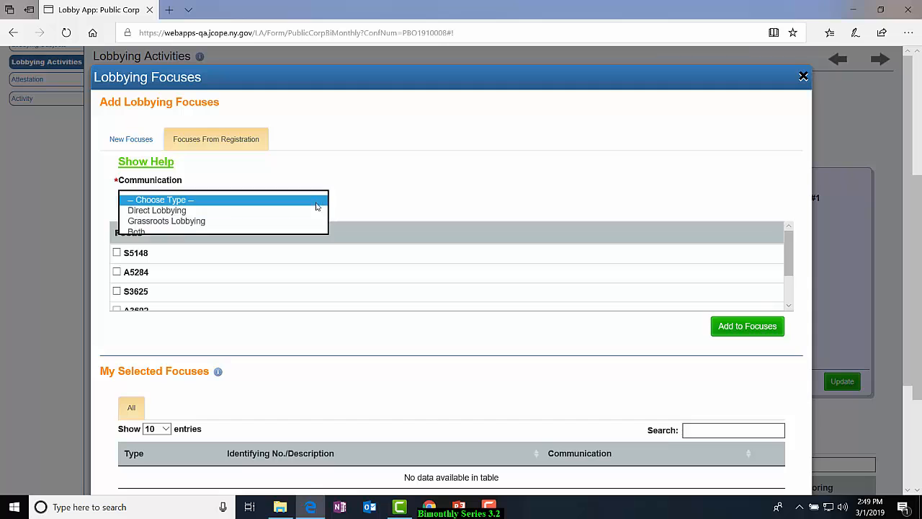
{"action": "left_click", "coordinate": [312, 210]}
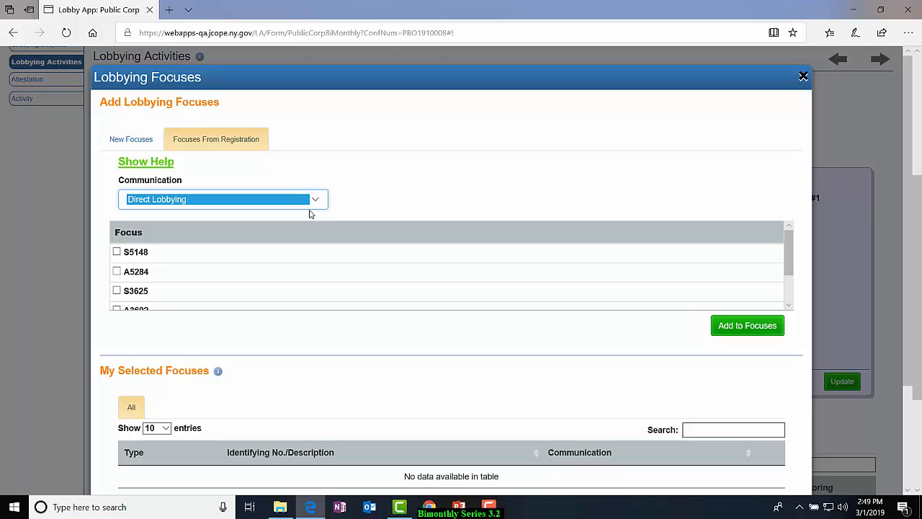
{"action": "left_click", "coordinate": [117, 252]}
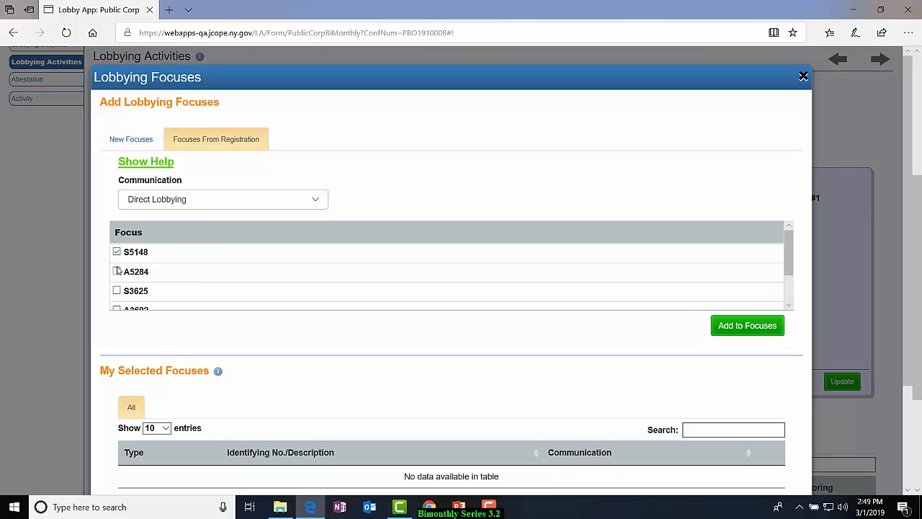
{"action": "left_click", "coordinate": [749, 328]}
Add the registration focuses A3692, S5148 and A2036 with Grassroots Lobbying as the communication.
{"action": "left_click", "coordinate": [315, 201]}
{"action": "left_click", "coordinate": [300, 210]}
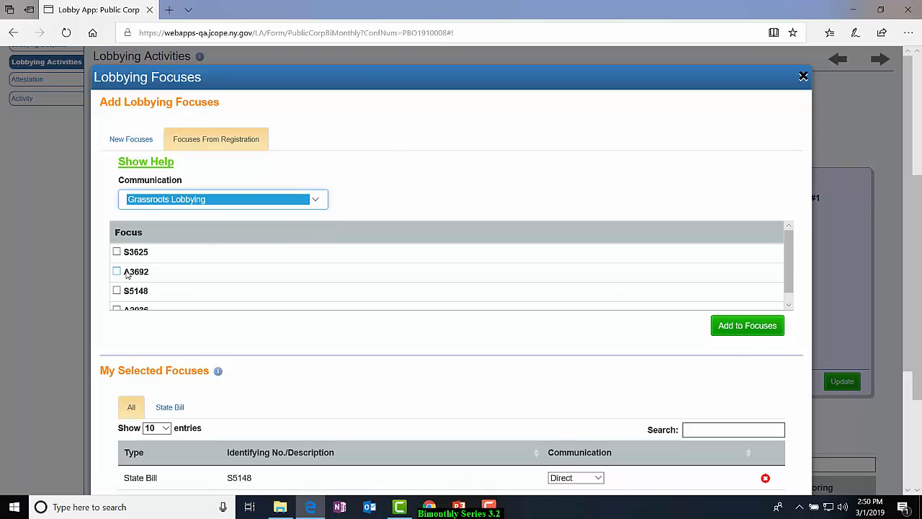
{"action": "left_click", "coordinate": [116, 271]}
{"action": "left_click", "coordinate": [117, 291]}
{"action": "left_click", "coordinate": [117, 309]}
{"action": "left_click", "coordinate": [733, 328]}
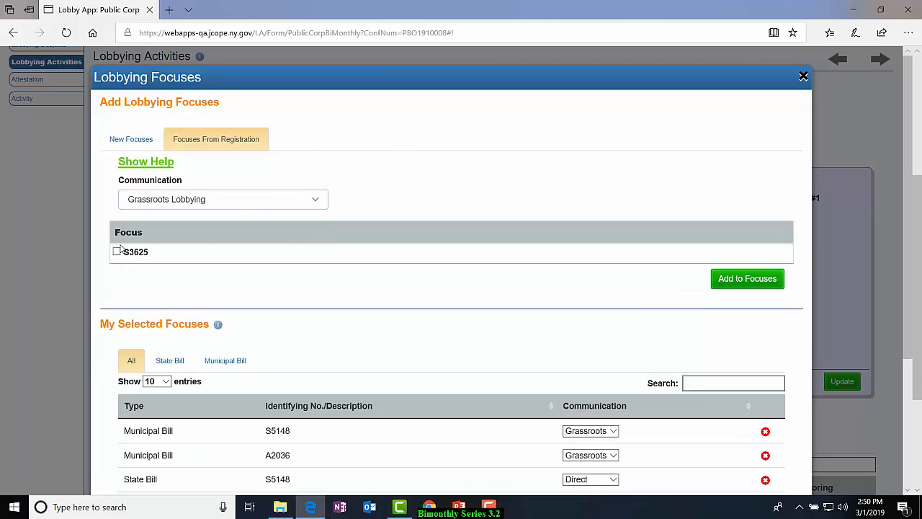
Add the registration focus S3625 with the communication set to Both, and check the selected focuses.
{"action": "left_click", "coordinate": [116, 252]}
{"action": "left_click", "coordinate": [312, 200]}
{"action": "left_click", "coordinate": [311, 210]}
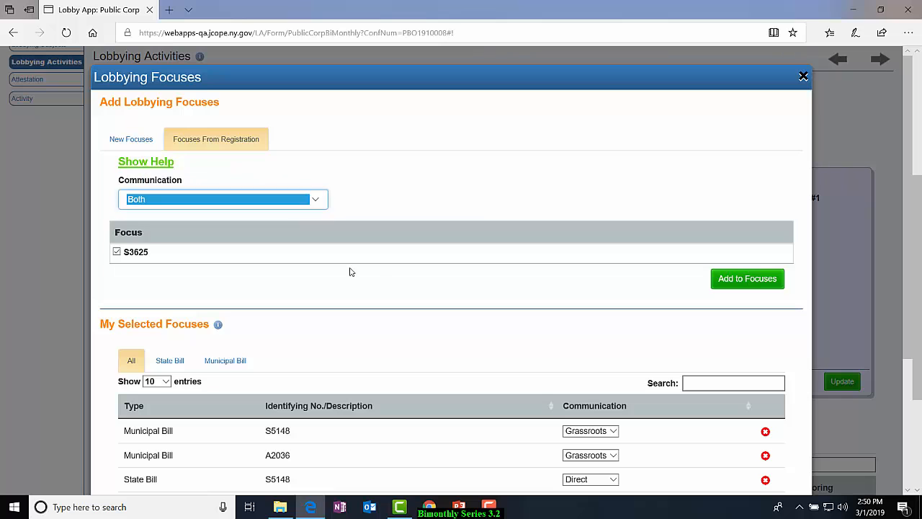
{"action": "left_click", "coordinate": [735, 280]}
{"action": "scroll", "coordinate": [622, 280], "scroll_direction": "down", "scroll_amount": 3}
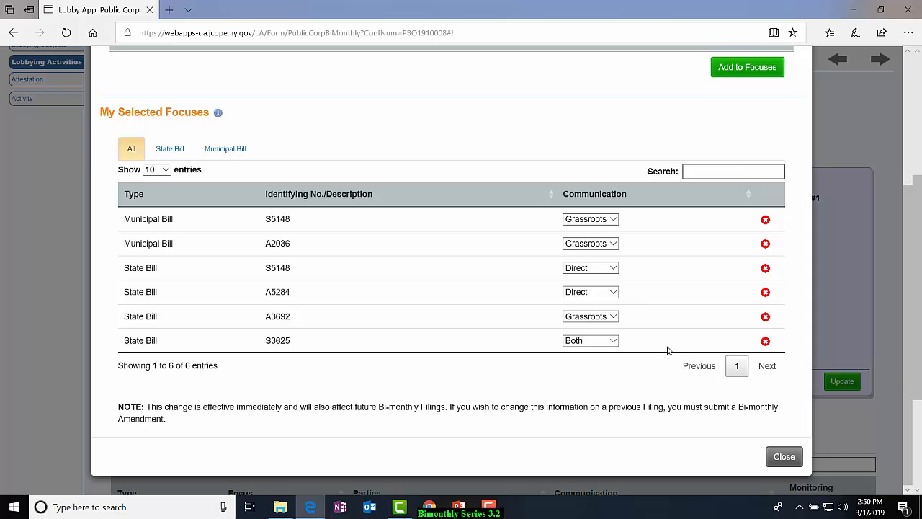
Switch to entering new focuses, and set the selected municipal bill S5148's communication to Both.
{"action": "scroll", "coordinate": [416, 235], "scroll_direction": "up", "scroll_amount": 2}
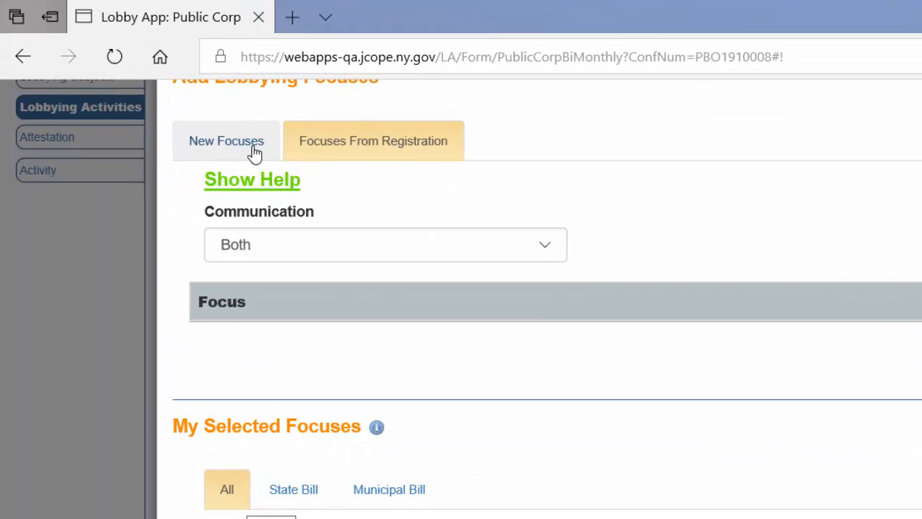
{"action": "left_click", "coordinate": [137, 61]}
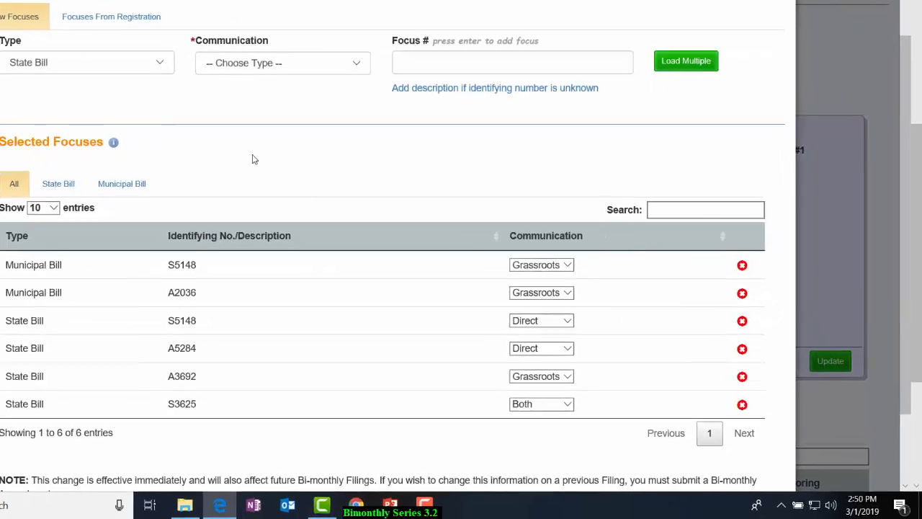
{"action": "left_click", "coordinate": [613, 298]}
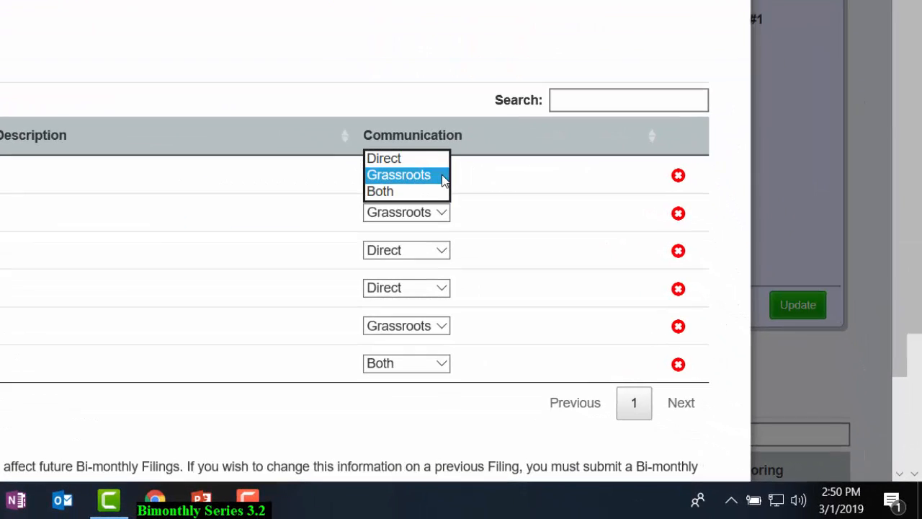
{"action": "left_click", "coordinate": [405, 190]}
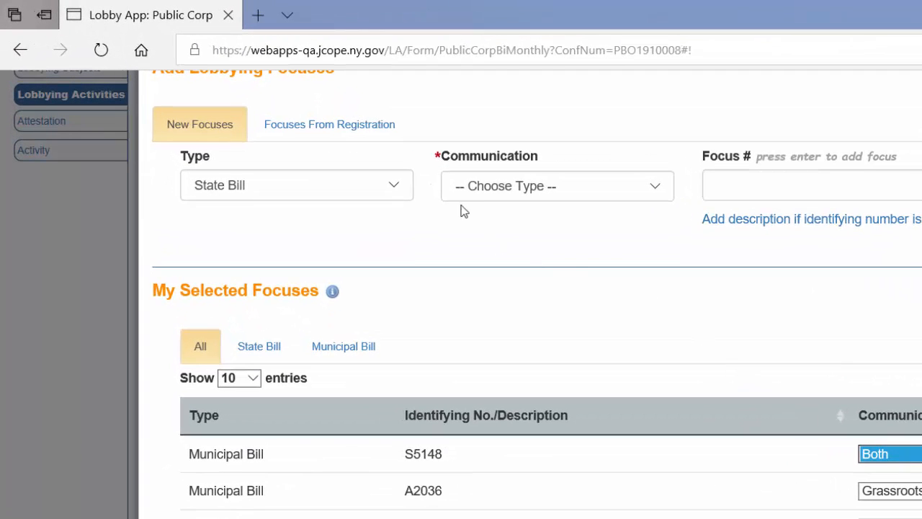
Add the new municipal bill focus A5487 with the communication set to Both.
{"action": "left_click", "coordinate": [401, 189]}
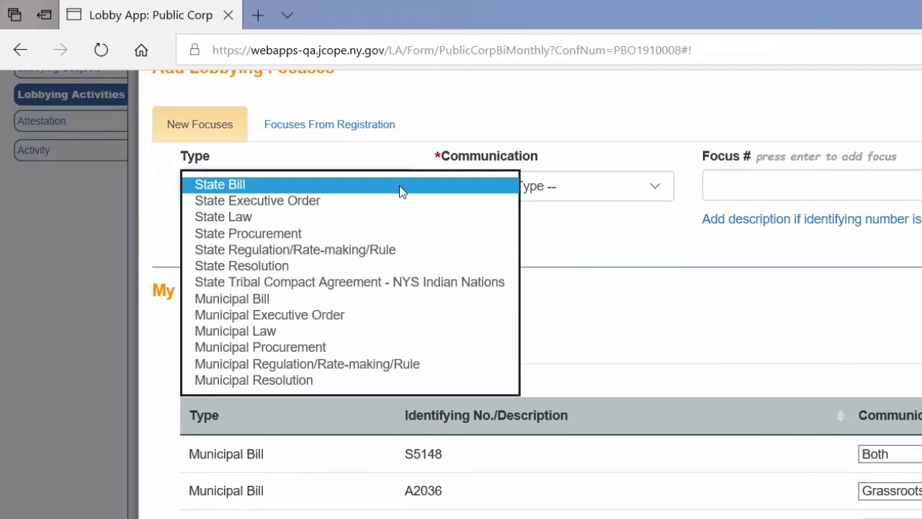
{"action": "left_click", "coordinate": [373, 299]}
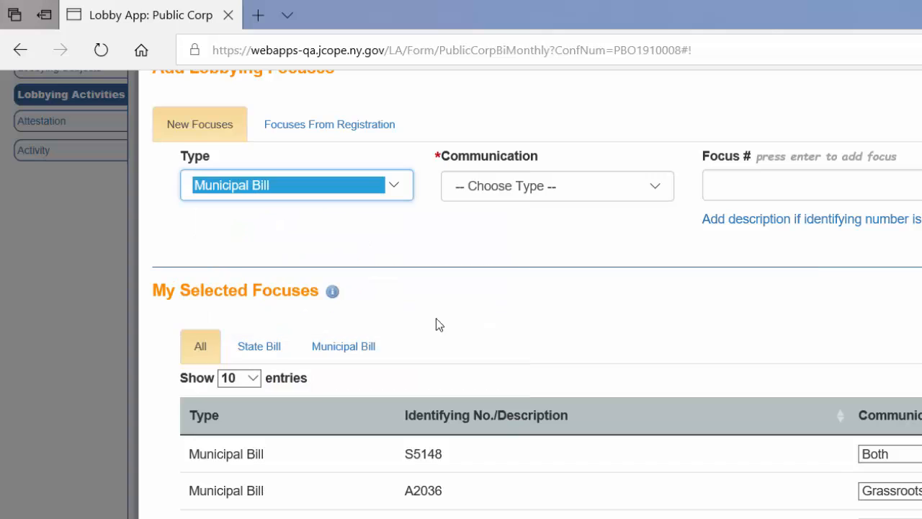
{"action": "left_click", "coordinate": [656, 186]}
{"action": "left_click", "coordinate": [624, 237]}
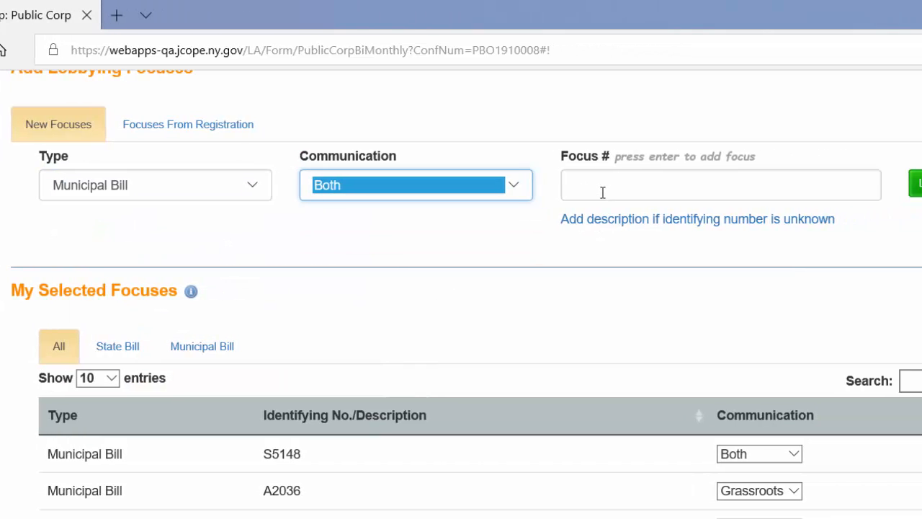
{"action": "left_click", "coordinate": [729, 185]}
{"action": "type", "text": "A"}
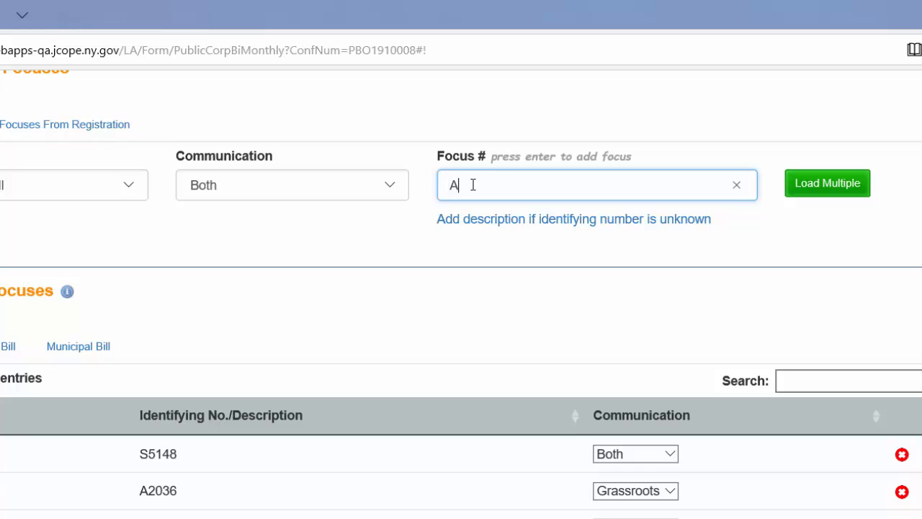
{"action": "type", "text": "5487"}
{"action": "key", "text": "Return"}
Examine the description form for a municipal bill focus whose identifying number is unknown, and return without adding anything.
{"action": "left_click", "coordinate": [542, 220]}
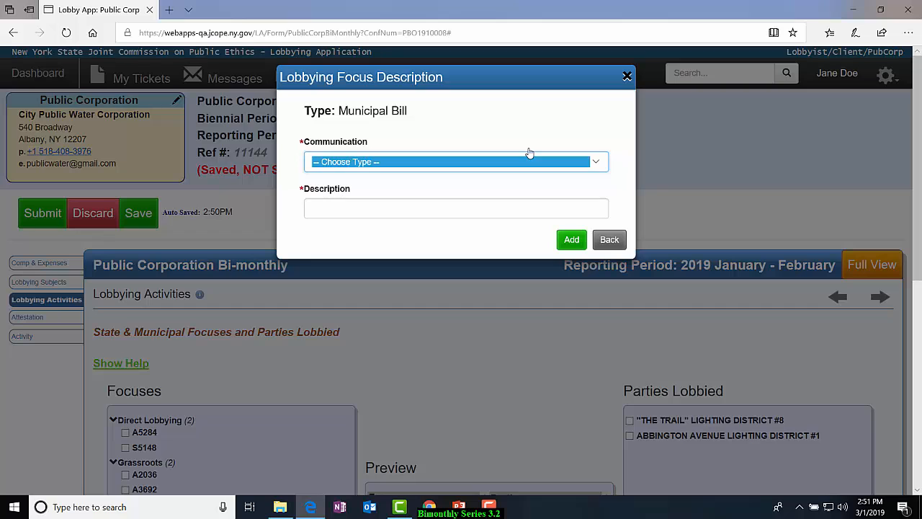
{"action": "left_click", "coordinate": [599, 164]}
{"action": "left_click", "coordinate": [599, 163]}
{"action": "left_click", "coordinate": [389, 209]}
{"action": "left_click", "coordinate": [608, 239]}
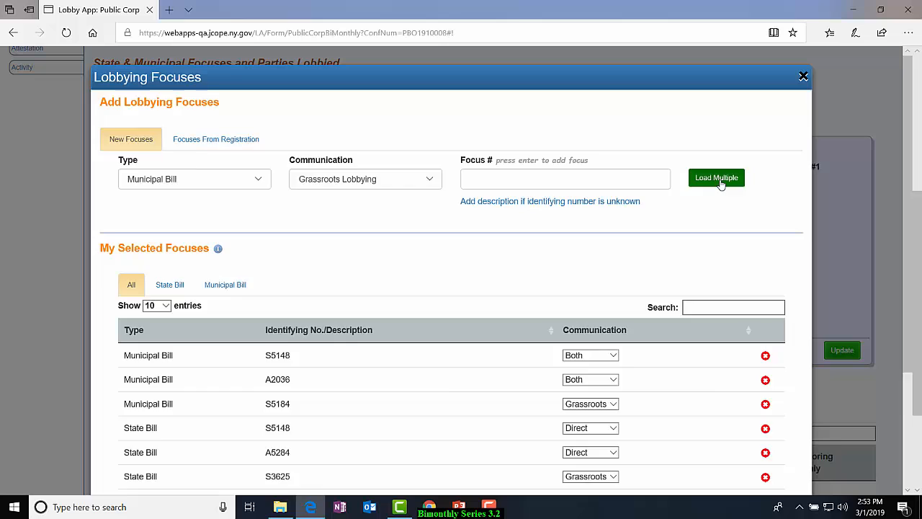
Load multiple municipal bill focuses at once: A5148 entered twice as Direct Lobbying, S5487-A as Grassroots and S5487 as Both.
{"action": "left_click", "coordinate": [624, 199]}
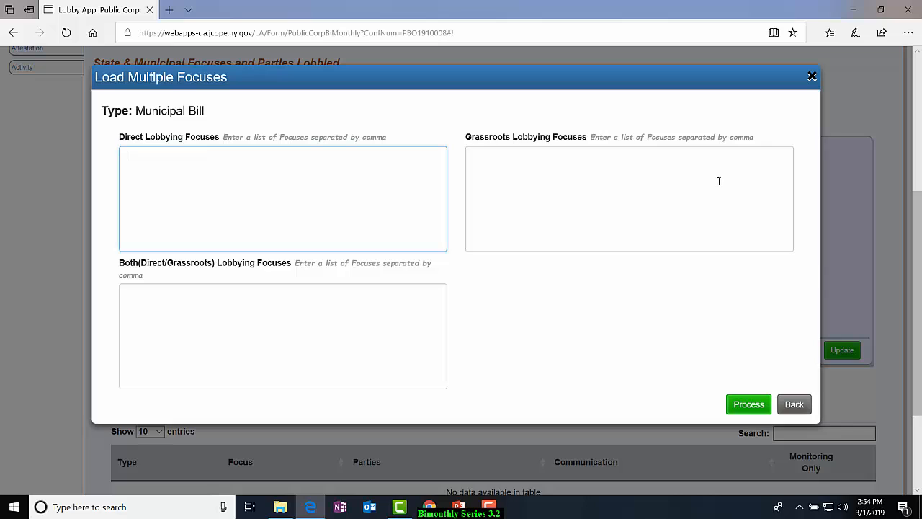
{"action": "type", "text": "A5148, A5148"}
{"action": "left_click", "coordinate": [566, 165]}
{"action": "type", "text": "S5487-A"}
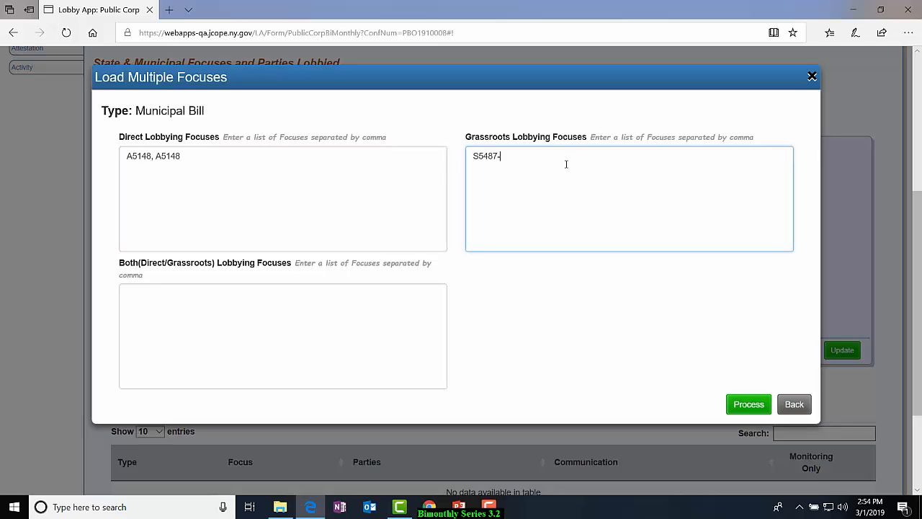
{"action": "left_click", "coordinate": [247, 306]}
{"action": "type", "text": "S5487-A"}
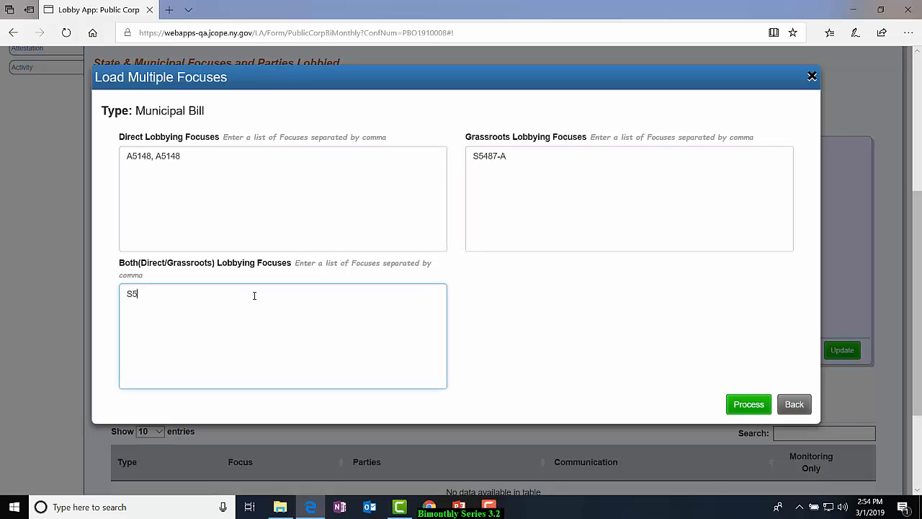
{"action": "key", "text": "BackSpace"}
{"action": "key", "text": "BackSpace"}
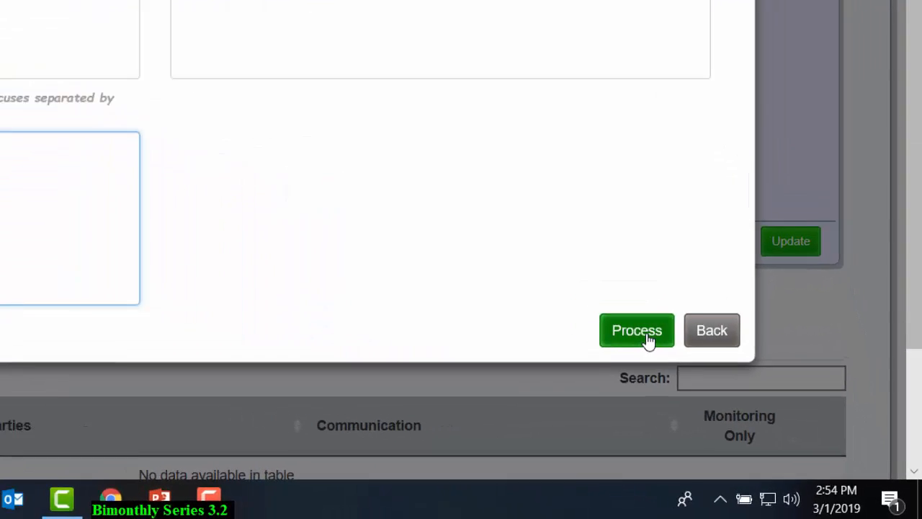
{"action": "left_click", "coordinate": [622, 322]}
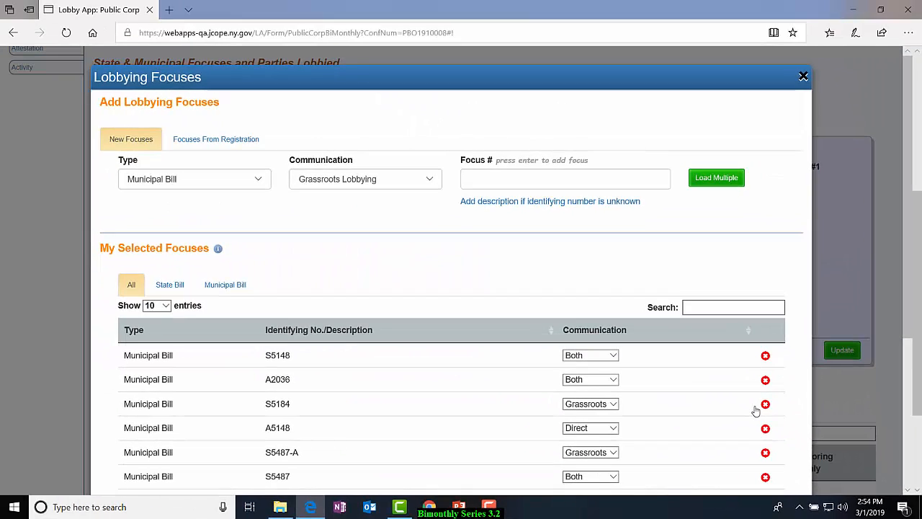
Review the selected focuses and the help for adding focuses from registration, and close the lobbying focuses dialog.
{"action": "scroll", "coordinate": [735, 432], "scroll_direction": "down", "scroll_amount": 2}
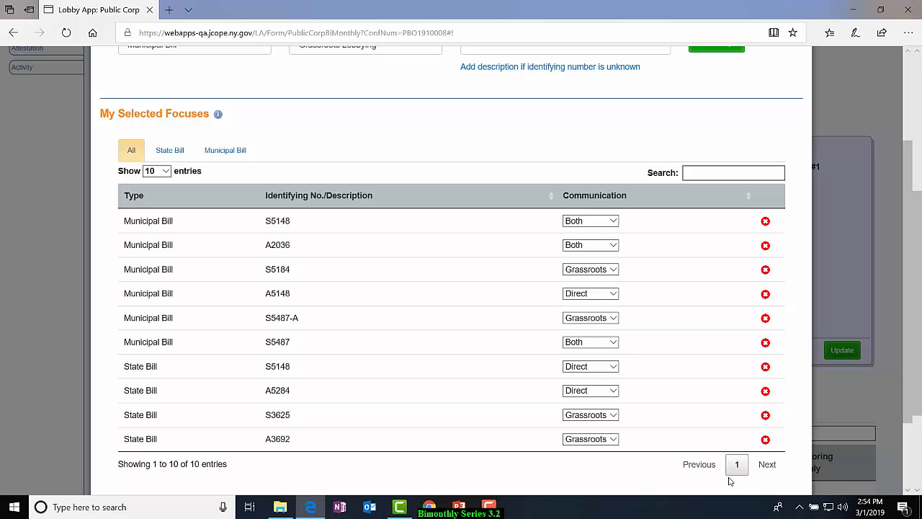
{"action": "scroll", "coordinate": [730, 481], "scroll_direction": "down", "scroll_amount": 2}
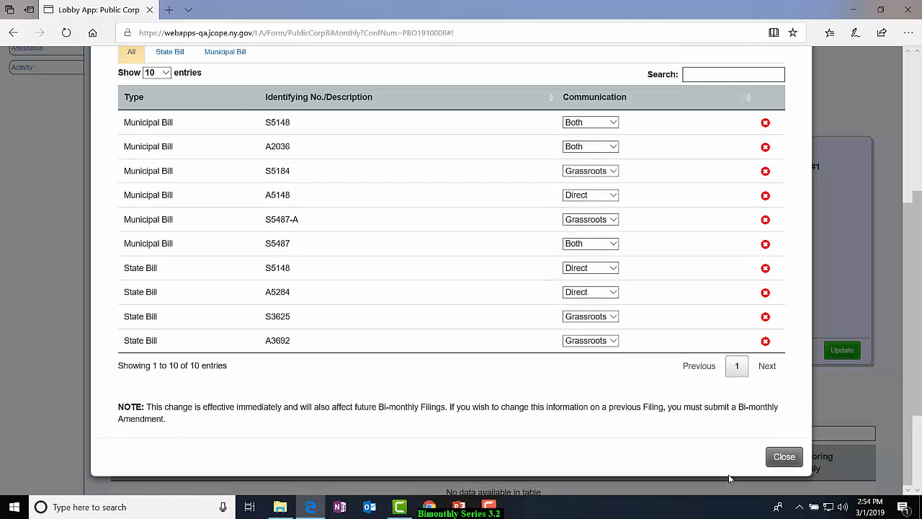
{"action": "scroll", "coordinate": [724, 474], "scroll_direction": "up", "scroll_amount": 4}
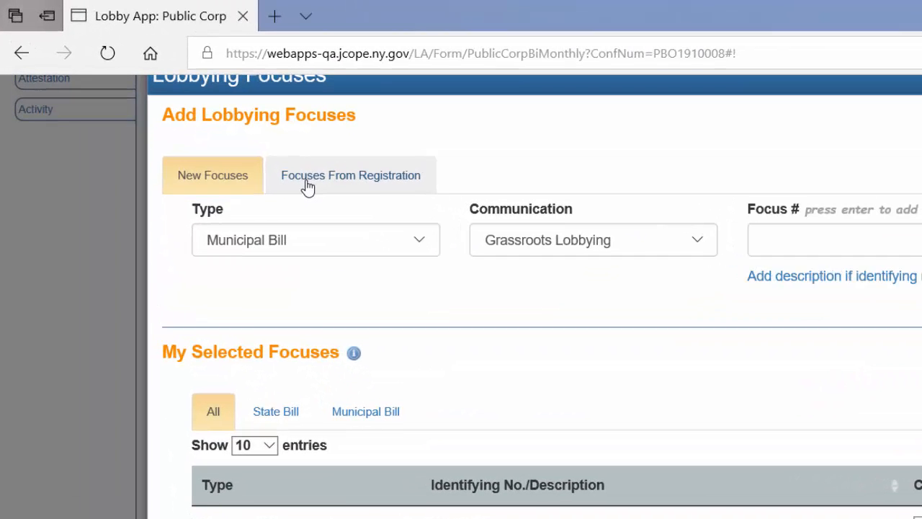
{"action": "left_click", "coordinate": [308, 186]}
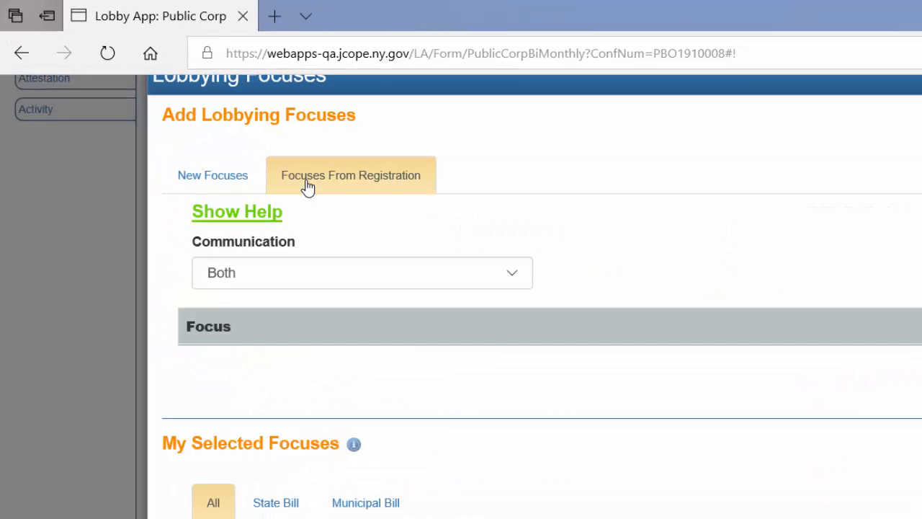
{"action": "left_click", "coordinate": [250, 212]}
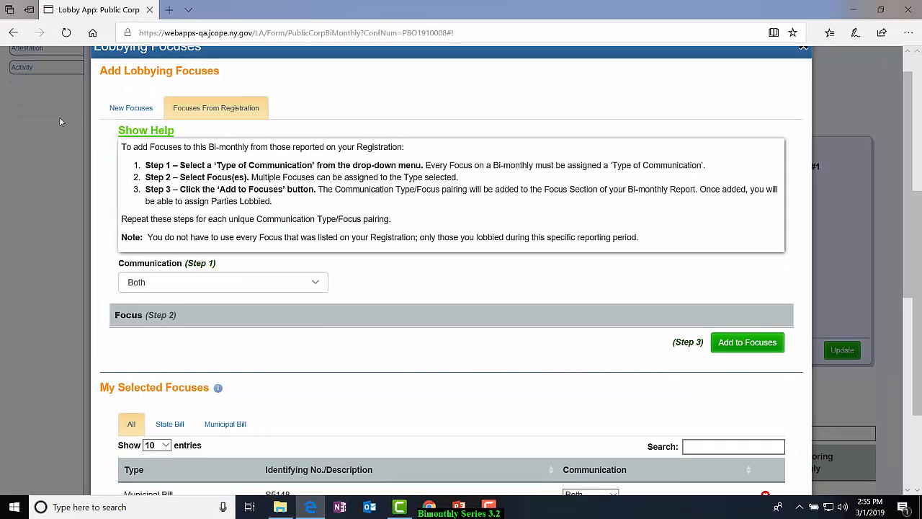
{"action": "left_click", "coordinate": [128, 109]}
{"action": "scroll", "coordinate": [339, 267], "scroll_direction": "down", "scroll_amount": 3}
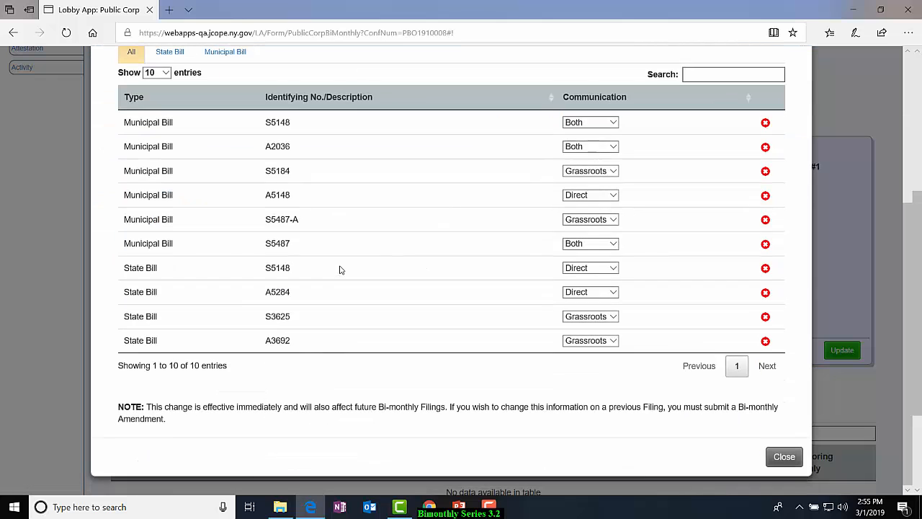
{"action": "left_click", "coordinate": [782, 456]}
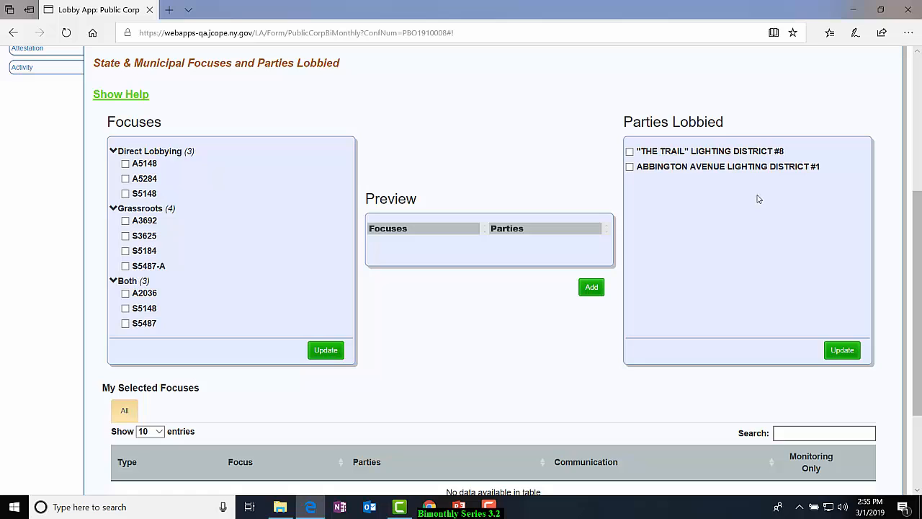
Add the NYS Senate party "A communication sent to entire Senate" to the parties lobbied from the full party list.
{"action": "left_click", "coordinate": [841, 351]}
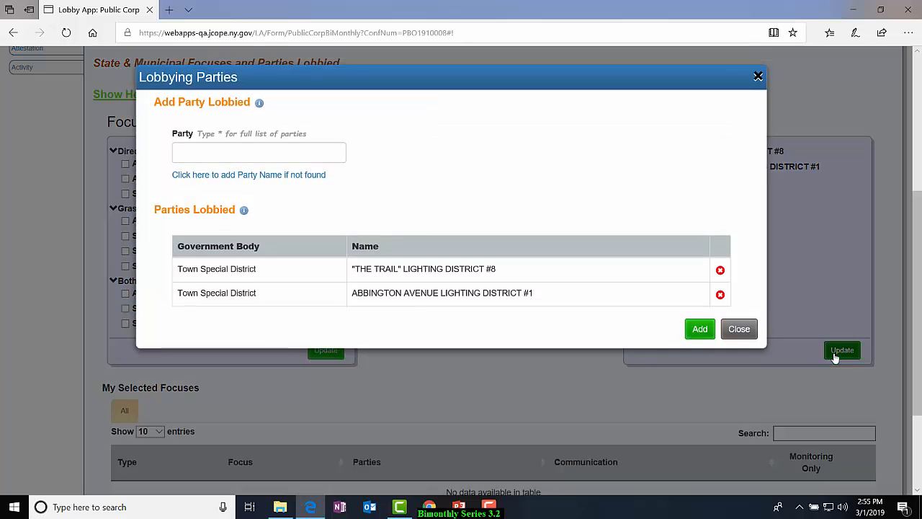
{"action": "left_click", "coordinate": [195, 154]}
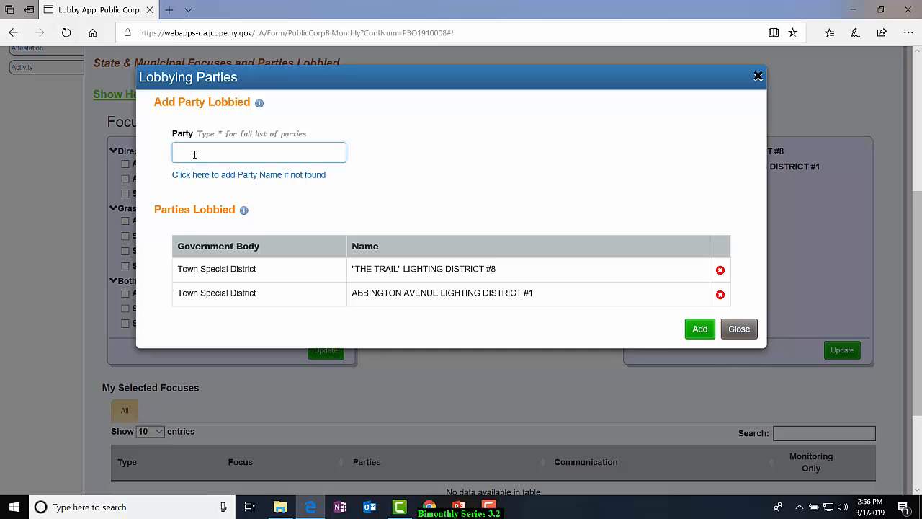
{"action": "type", "text": "*"}
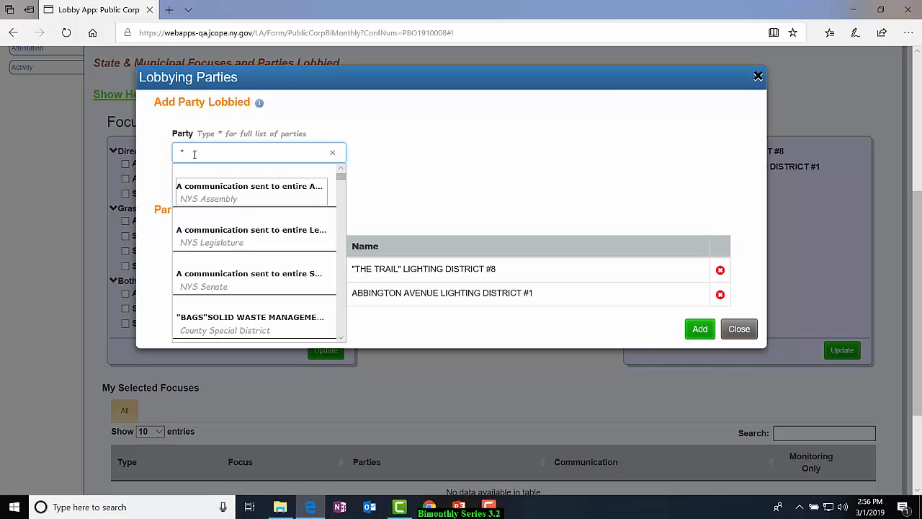
{"action": "left_click", "coordinate": [227, 284]}
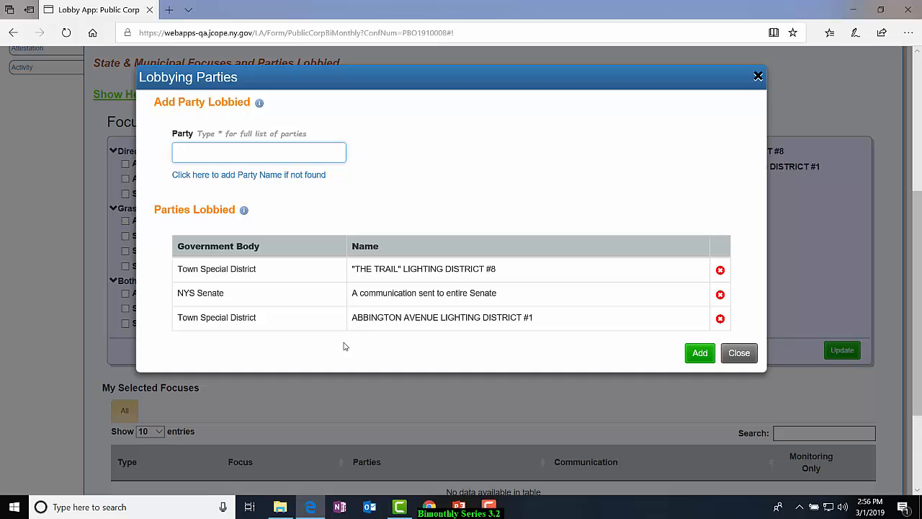
Check the form for a party that is not found, leave it empty, and add the listed parties to the report.
{"action": "left_click", "coordinate": [271, 177]}
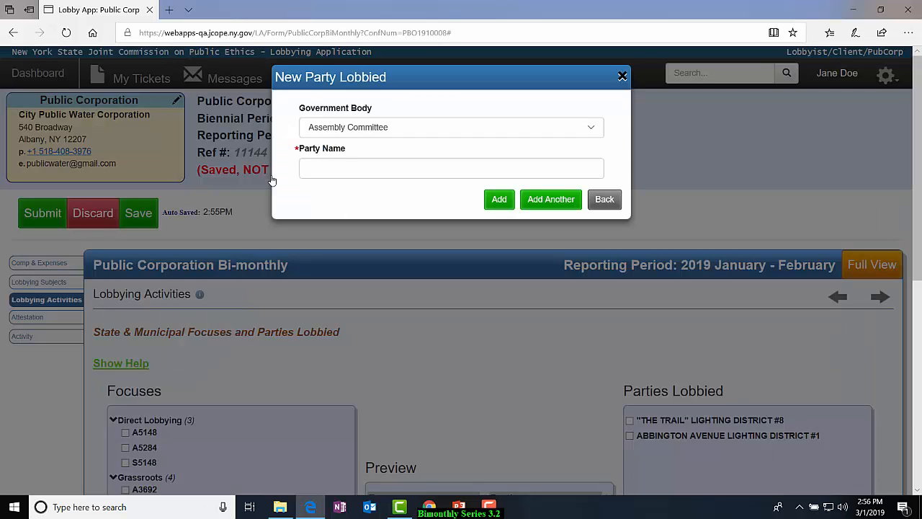
{"action": "left_click", "coordinate": [596, 134]}
{"action": "left_click", "coordinate": [596, 131]}
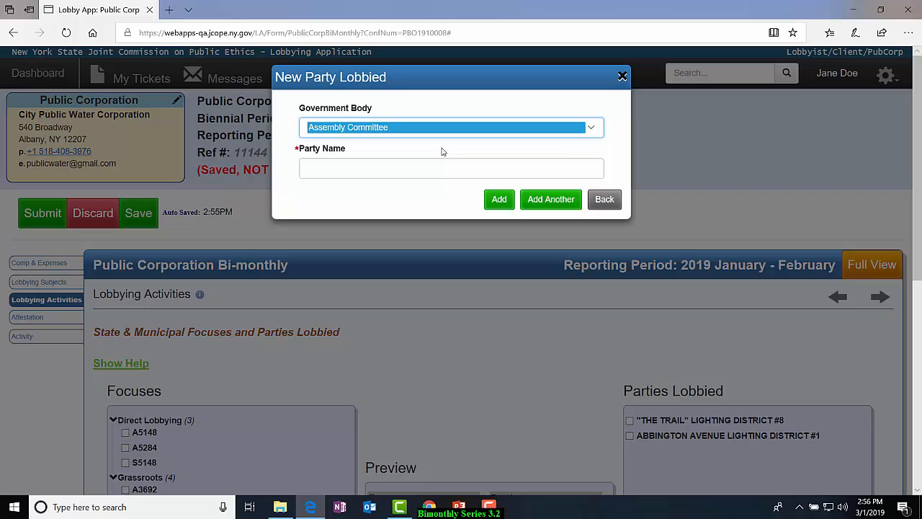
{"action": "left_click", "coordinate": [398, 167]}
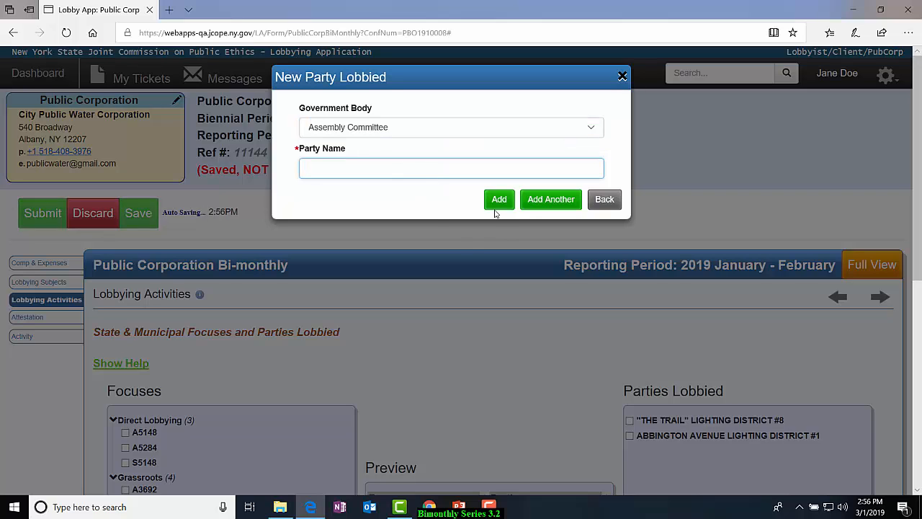
{"action": "left_click", "coordinate": [604, 199]}
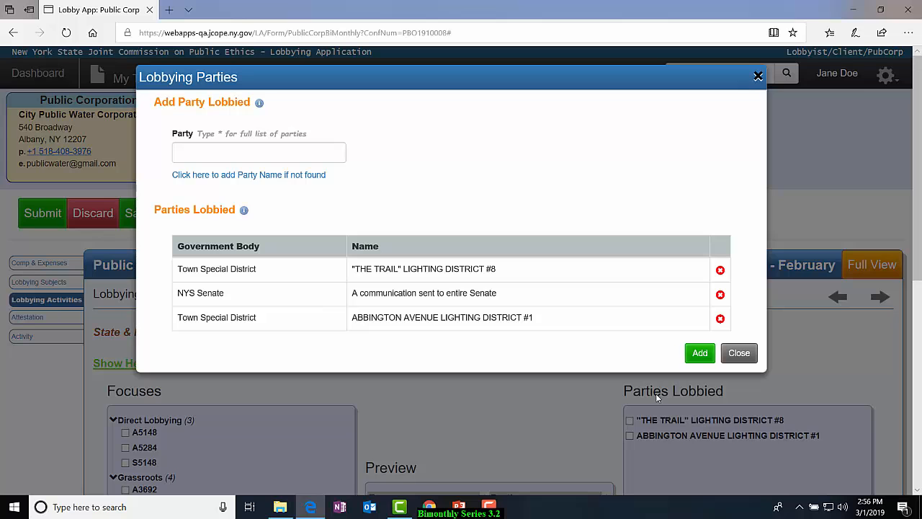
{"action": "left_click", "coordinate": [699, 358]}
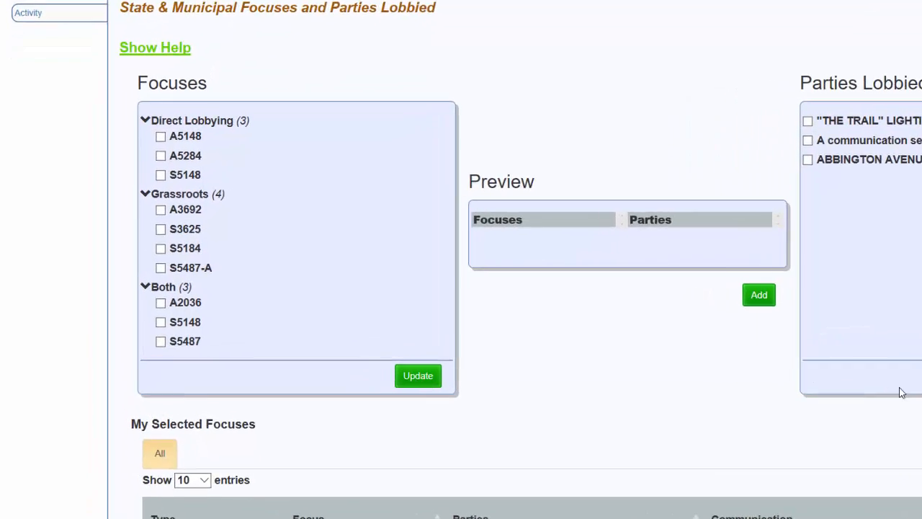
Pair the focuses A5148 (Direct), A3692 (Grassroots) and A2036 (Both) with ABBINGTON AVENUE LIGHTING DISTRICT #1 and add them.
{"action": "left_click", "coordinate": [176, 124]}
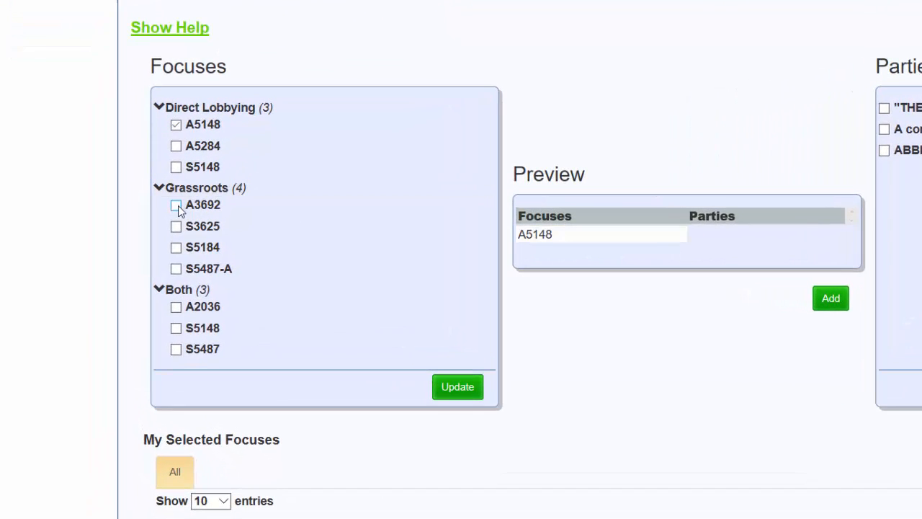
{"action": "left_click", "coordinate": [176, 205]}
{"action": "left_click", "coordinate": [176, 307]}
{"action": "left_click", "coordinate": [629, 181]}
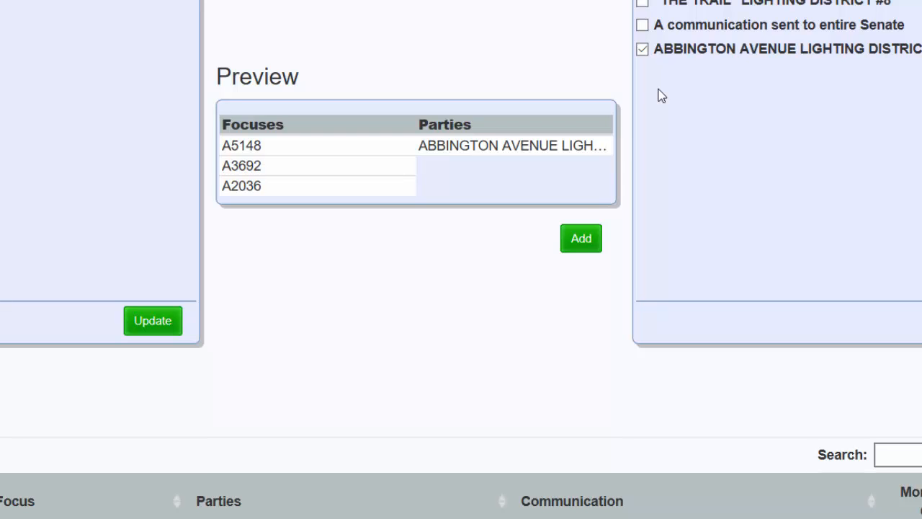
{"action": "left_click", "coordinate": [578, 240]}
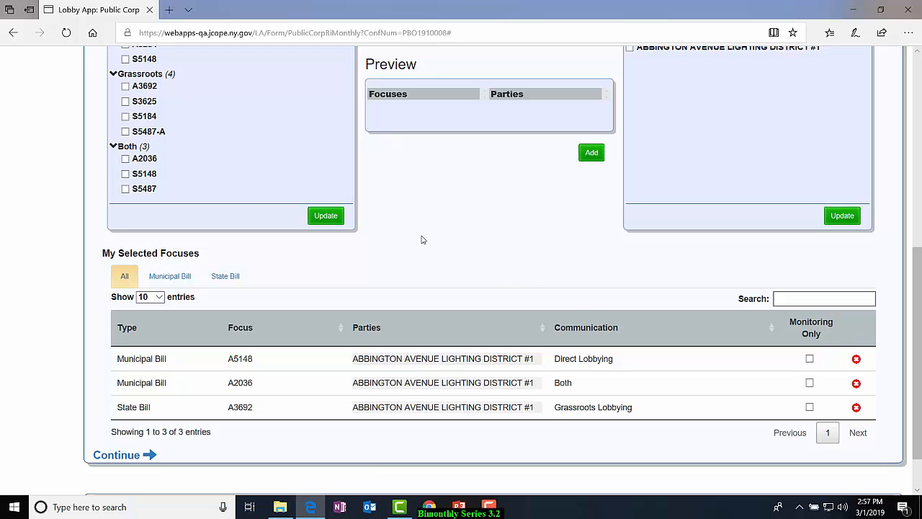
Add the focus S5487 from the Both group without a party and mark it as Monitoring Only.
{"action": "left_click", "coordinate": [126, 189]}
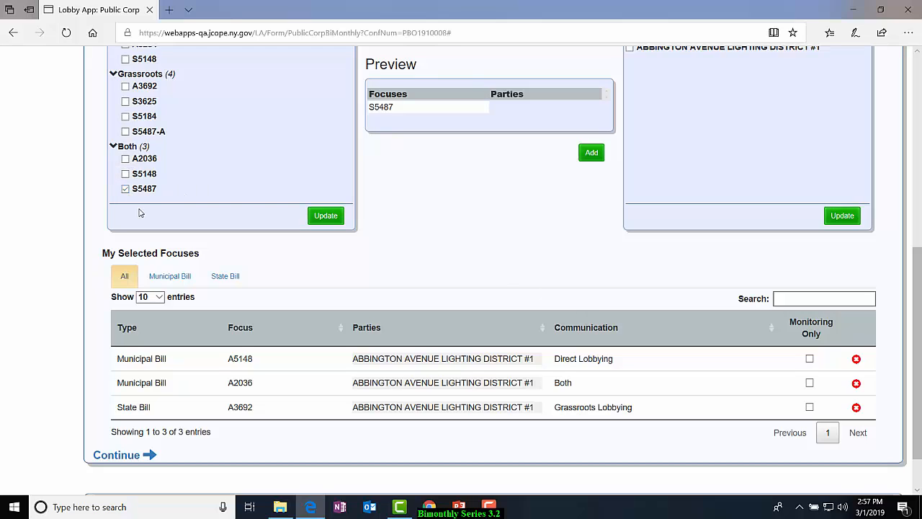
{"action": "left_click", "coordinate": [591, 154]}
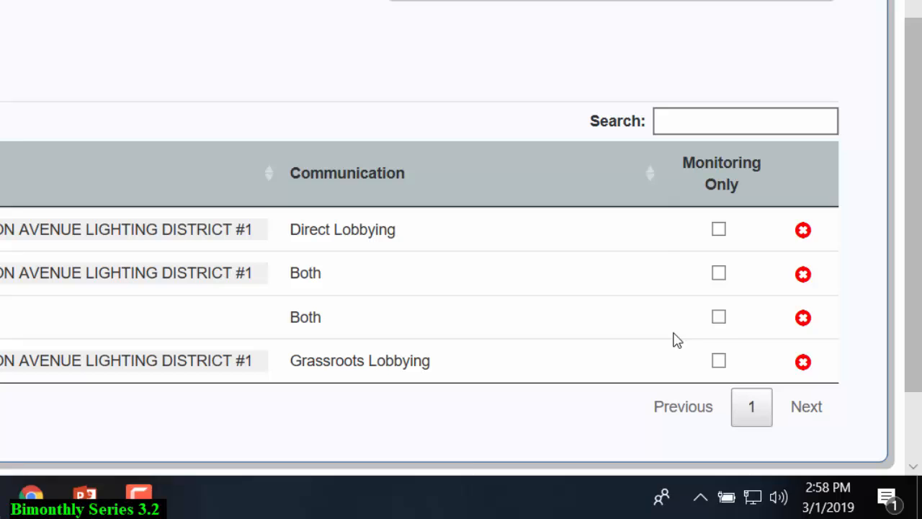
{"action": "left_click", "coordinate": [718, 317]}
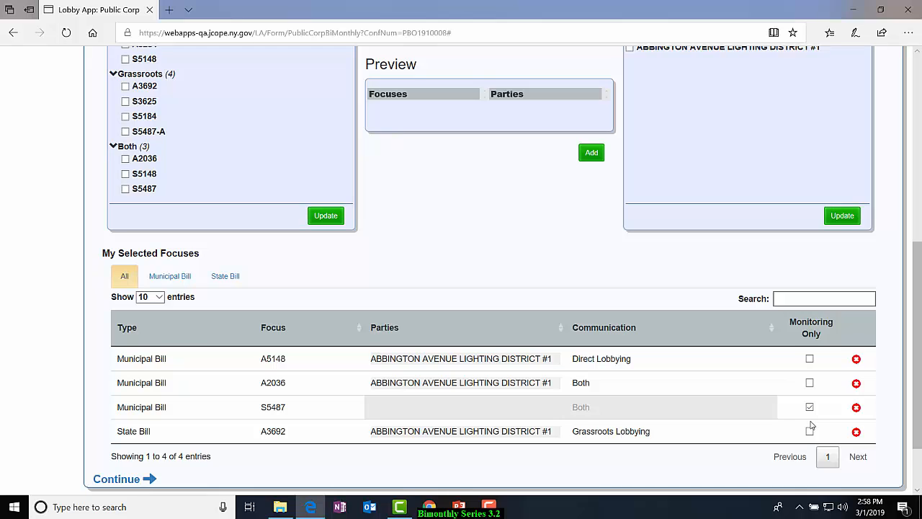
Review the selected focuses by municipal bill, by state bill and all together.
{"action": "left_click", "coordinate": [181, 277]}
{"action": "left_click", "coordinate": [230, 277]}
{"action": "left_click", "coordinate": [127, 276]}
{"action": "scroll", "coordinate": [162, 279], "scroll_direction": "up", "scroll_amount": 3}
{"action": "scroll", "coordinate": [162, 279], "scroll_direction": "up", "scroll_amount": 2}
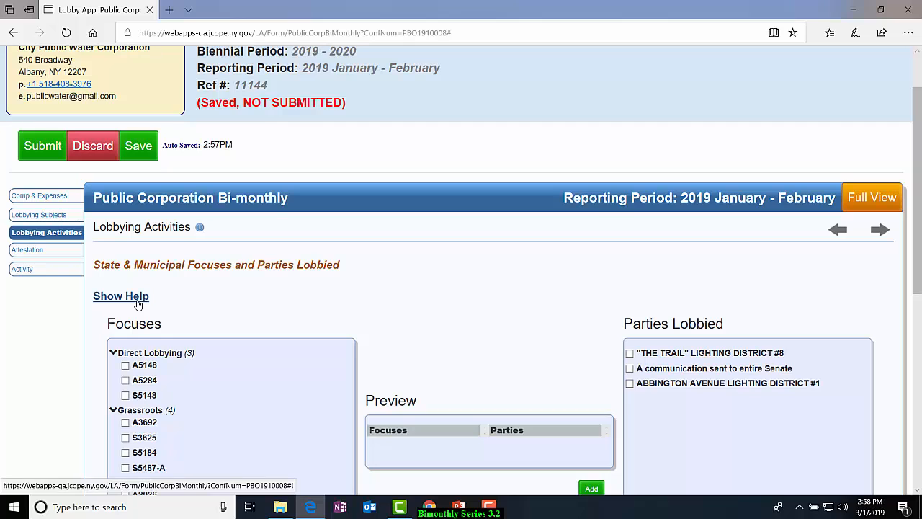
Display the help for Lobbying Activities and accept the attestation declaring under penalty of perjury that the filing is true, correct and complete.
{"action": "left_click", "coordinate": [137, 305]}
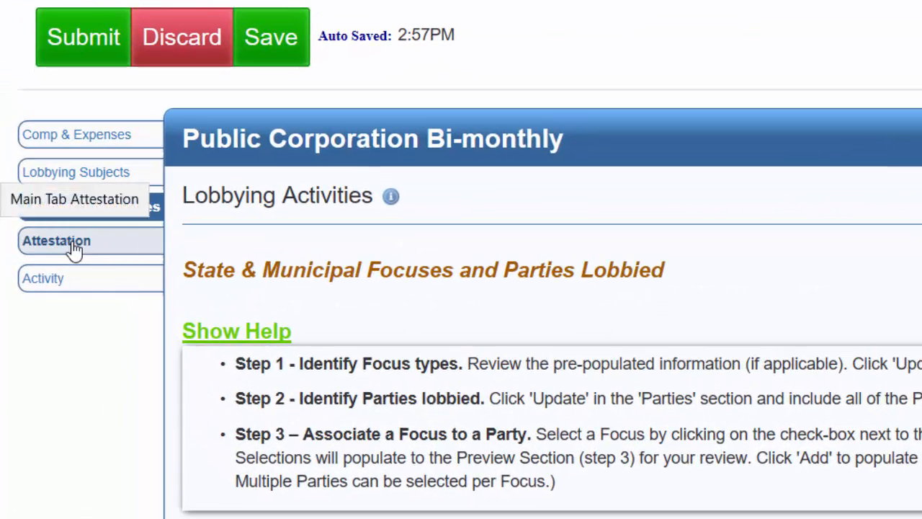
{"action": "left_click", "coordinate": [75, 245]}
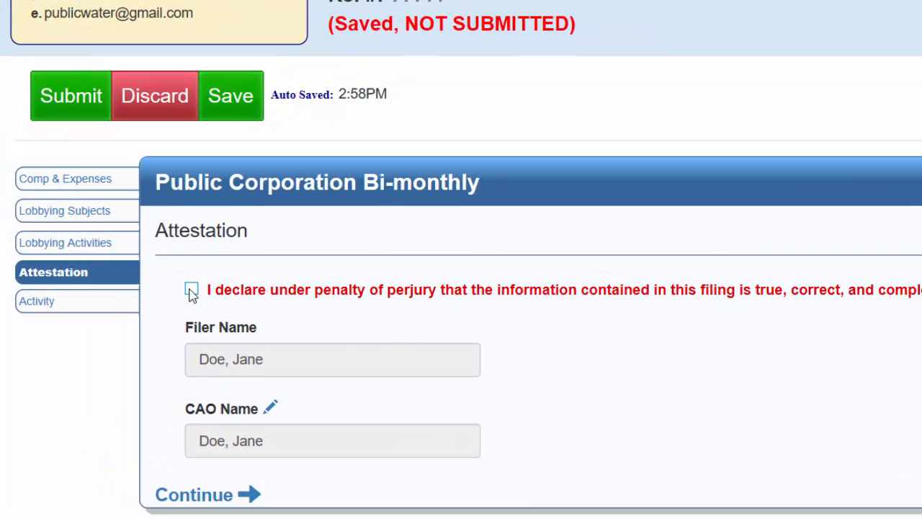
{"action": "left_click", "coordinate": [191, 289]}
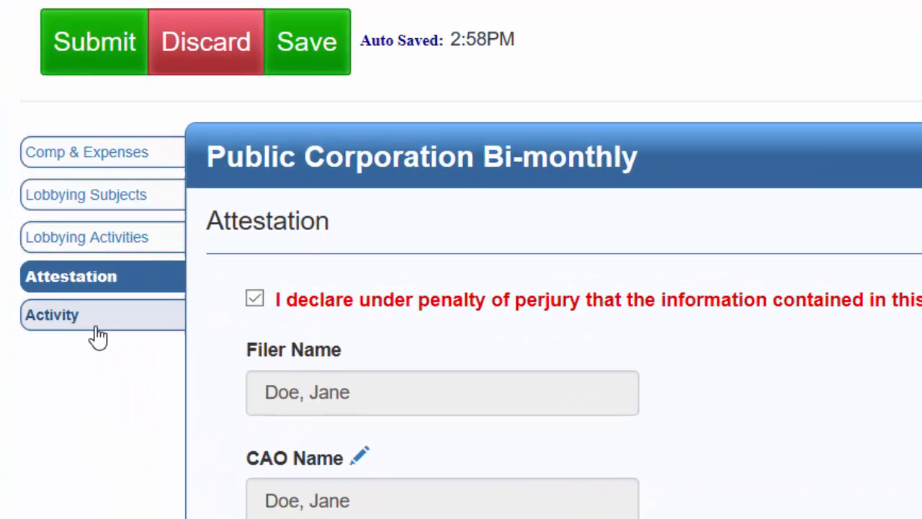
Check the form's activity log and submit the 2019 January - February bi-monthly filing.
{"action": "left_click", "coordinate": [97, 335]}
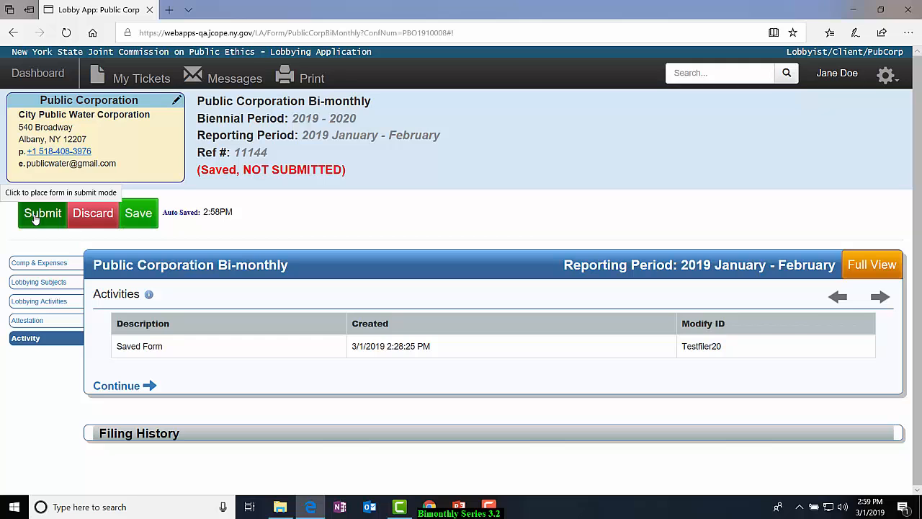
{"action": "left_click", "coordinate": [34, 219]}
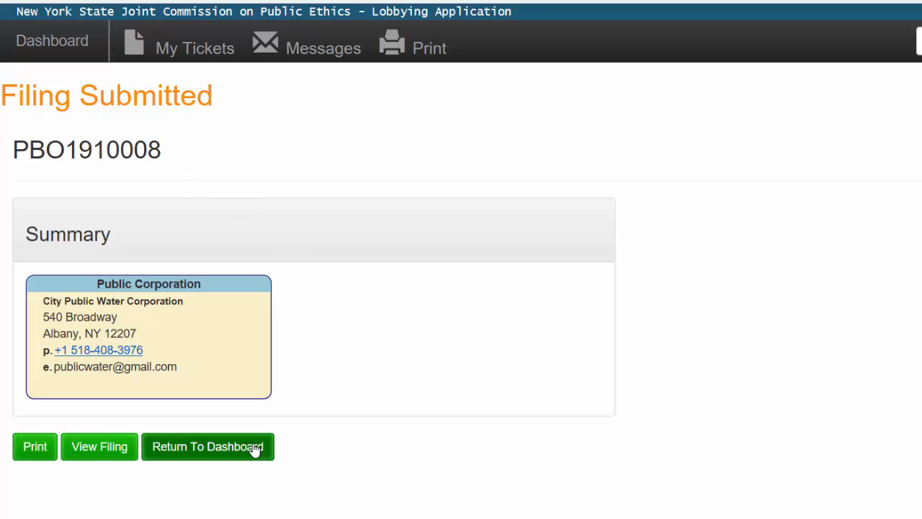
Return to the dashboard and list the bi-monthly filings under All My Filings.
{"action": "left_click", "coordinate": [255, 448]}
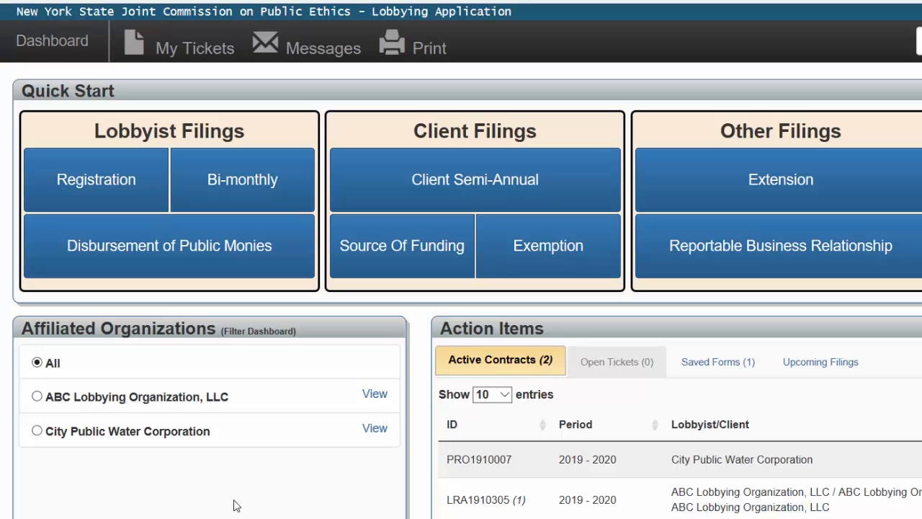
{"action": "scroll", "coordinate": [233, 506], "scroll_direction": "down", "scroll_amount": 4}
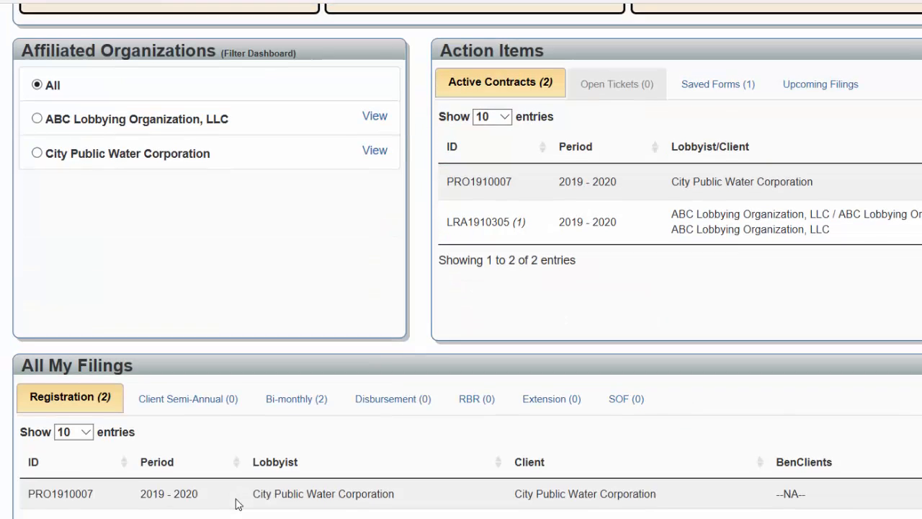
{"action": "left_click", "coordinate": [293, 393]}
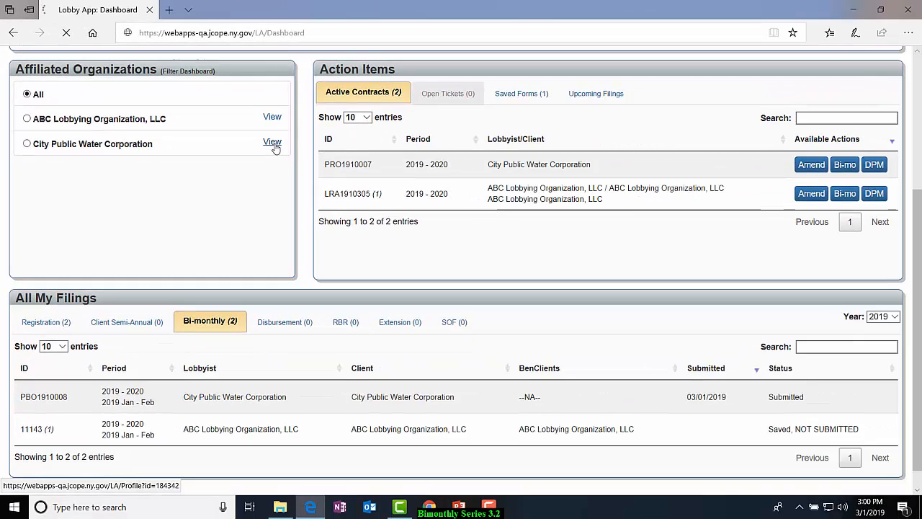
{"action": "left_click", "coordinate": [483, 252]}
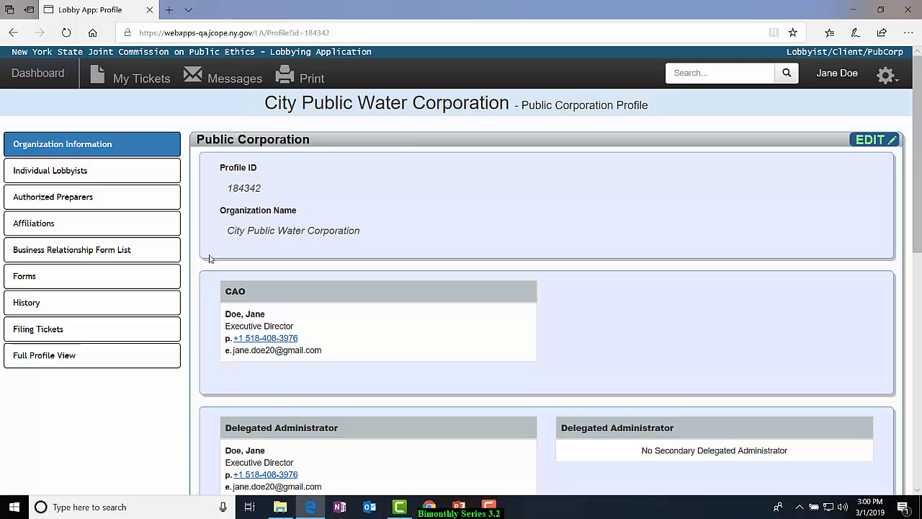
{"action": "left_click", "coordinate": [121, 284]}
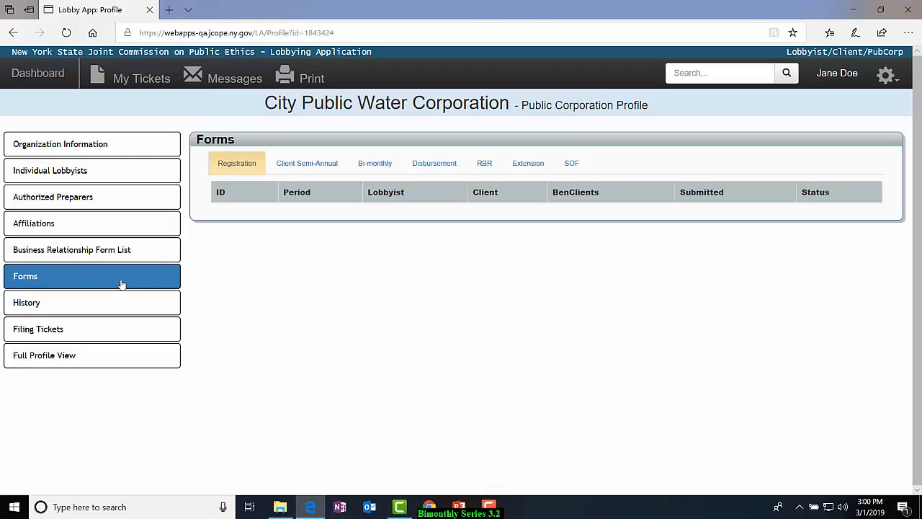
{"action": "left_click", "coordinate": [368, 165]}
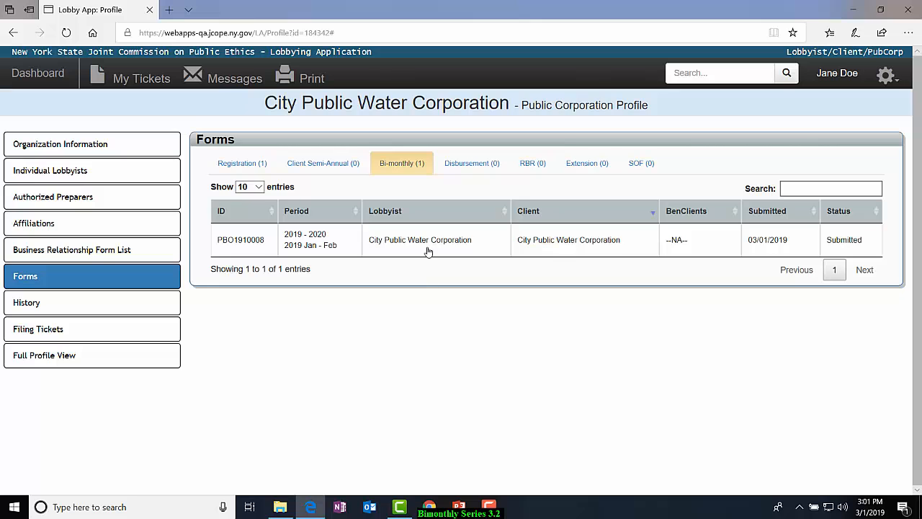
{"action": "left_click", "coordinate": [428, 241]}
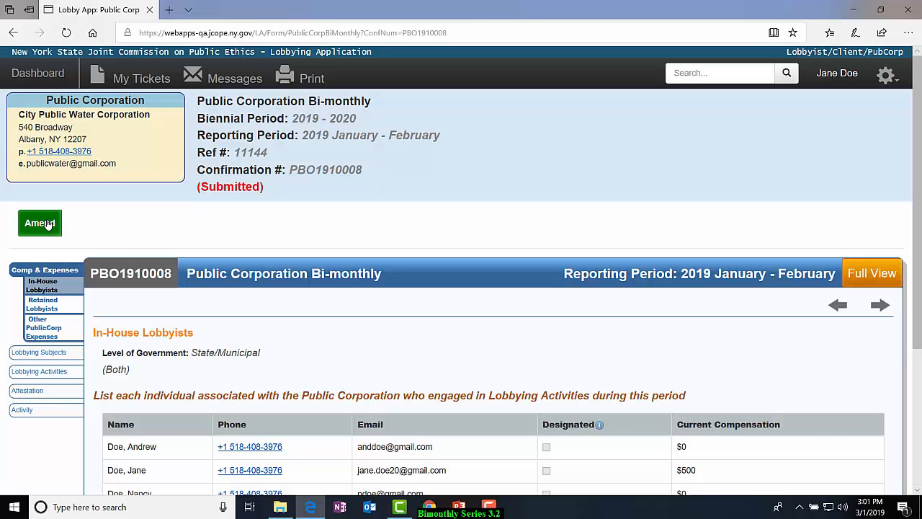
{"action": "left_click", "coordinate": [49, 226]}
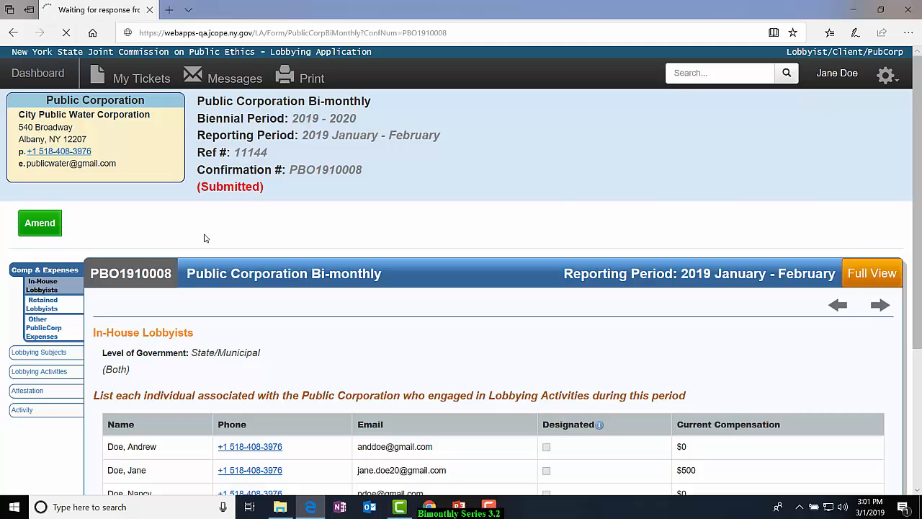
{"action": "left_click", "coordinate": [53, 77]}
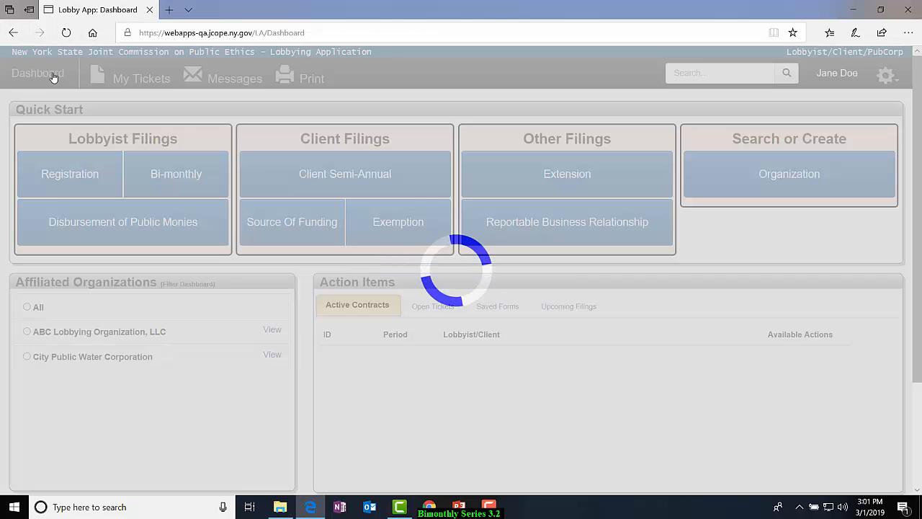